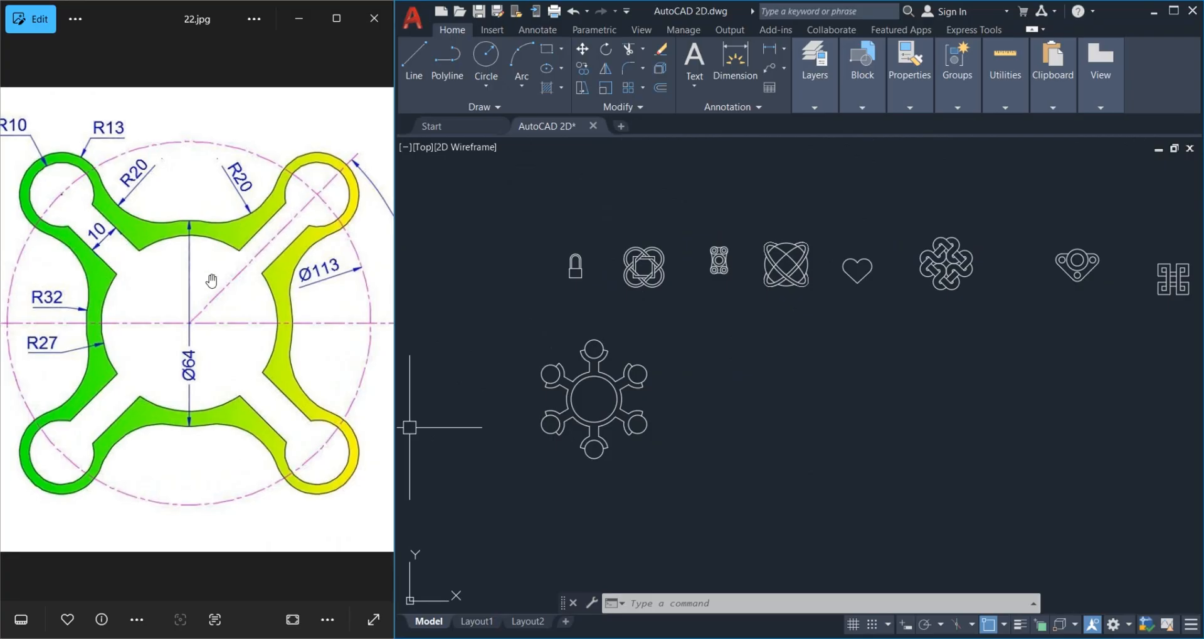
Draw a circle of radius 32 in the empty space beside the six-armed figure.
scroll(181, 299, "down", 1)
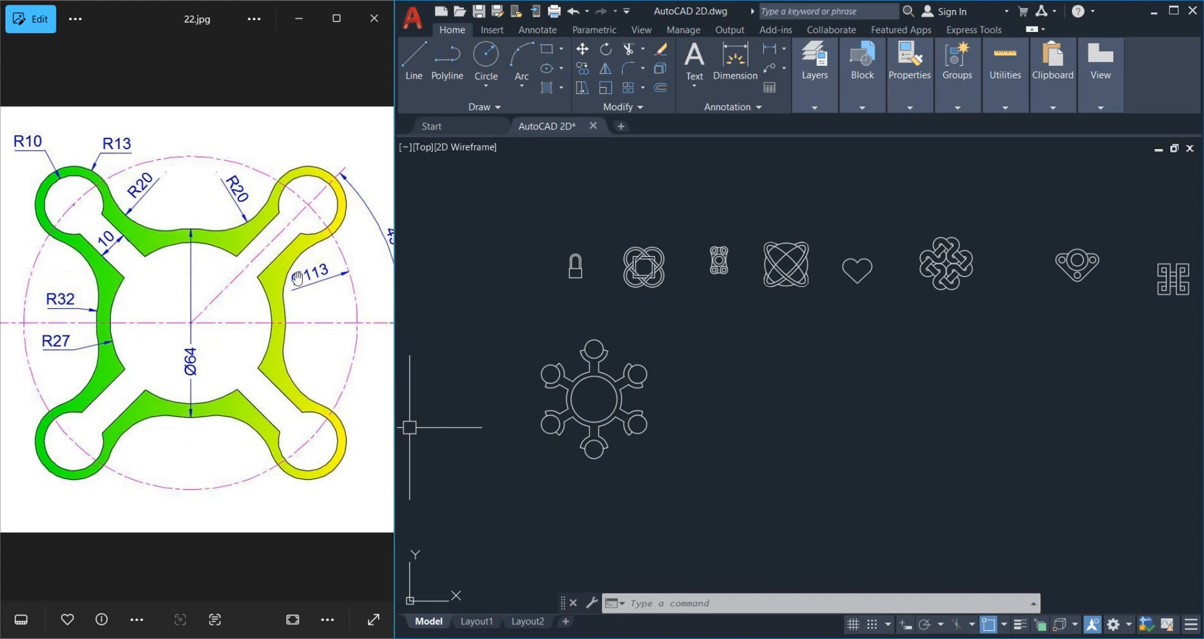
left_click(492, 54)
left_click(783, 407)
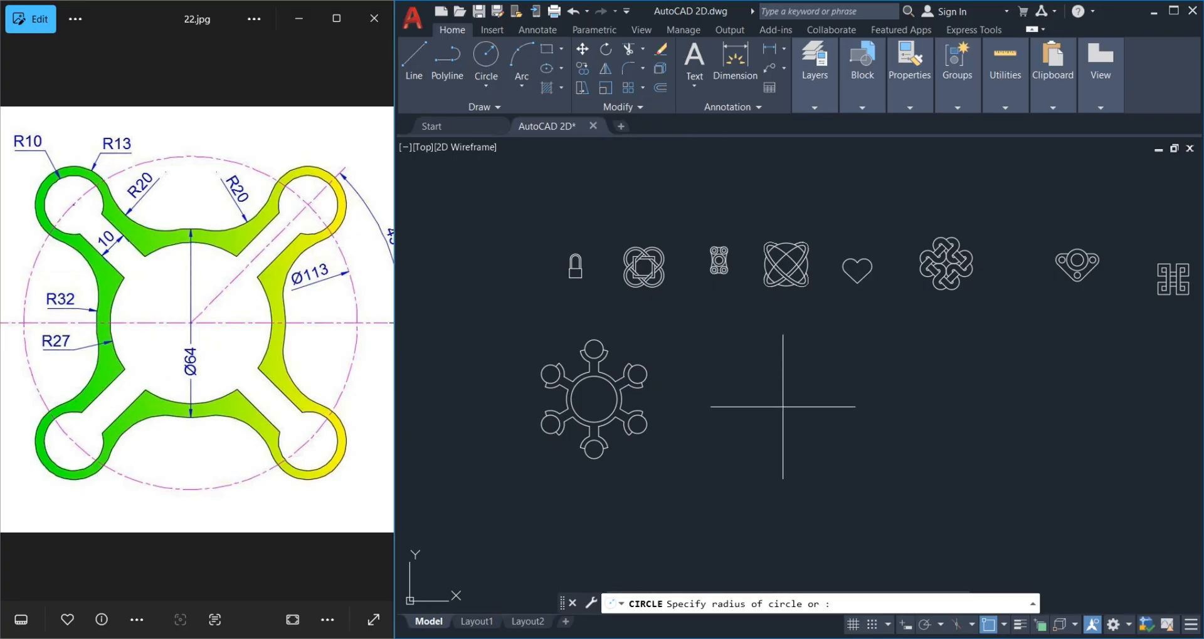
type("32")
key("Return")
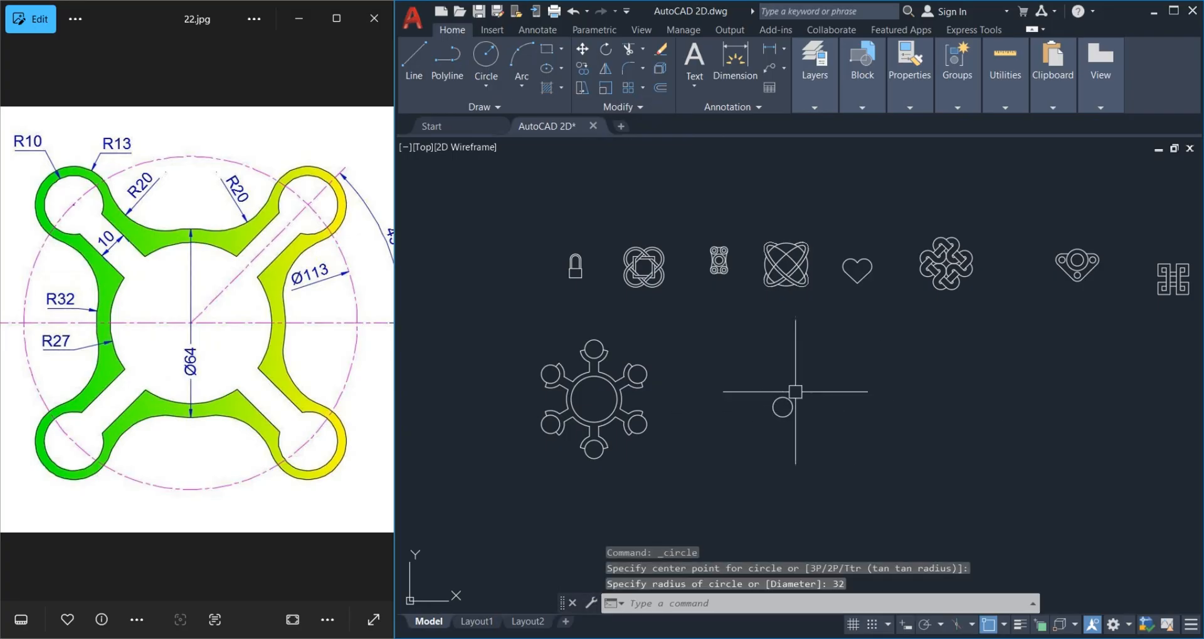
Check the properties of the inner circle in the neighbouring six-armed figure, including its radius and diameter.
scroll(781, 411, "up", 5)
middle_click_drag(652, 398, 954, 387)
middle_click_drag(724, 400, 1072, 450)
scroll(680, 356, "up", 2)
left_click(744, 269)
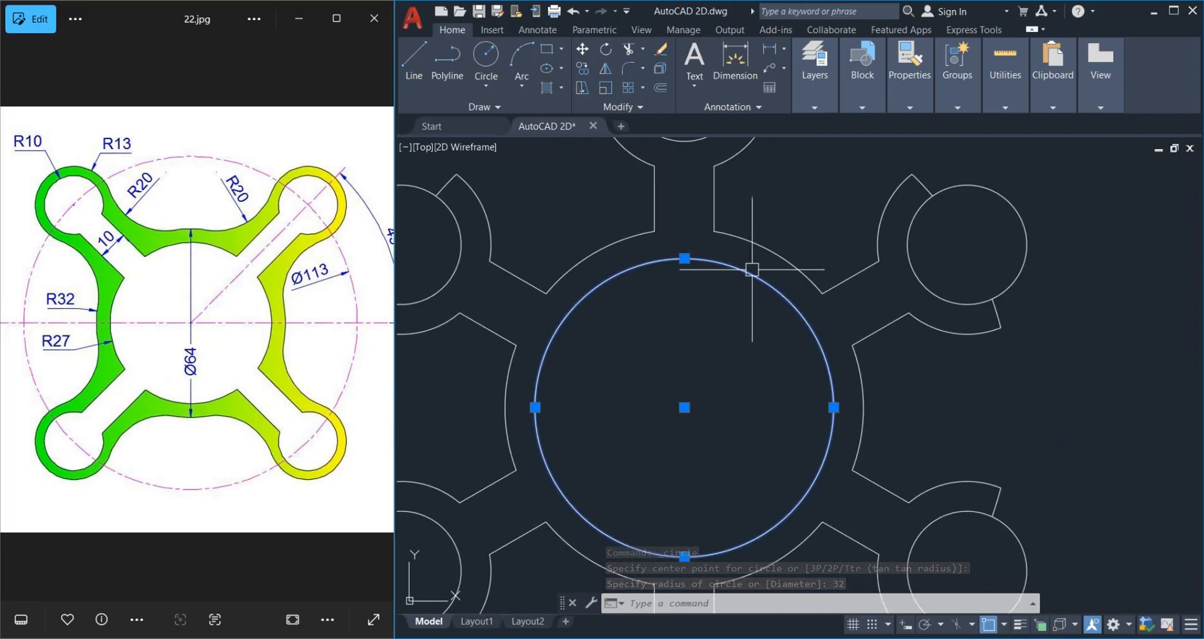
right_click(791, 299)
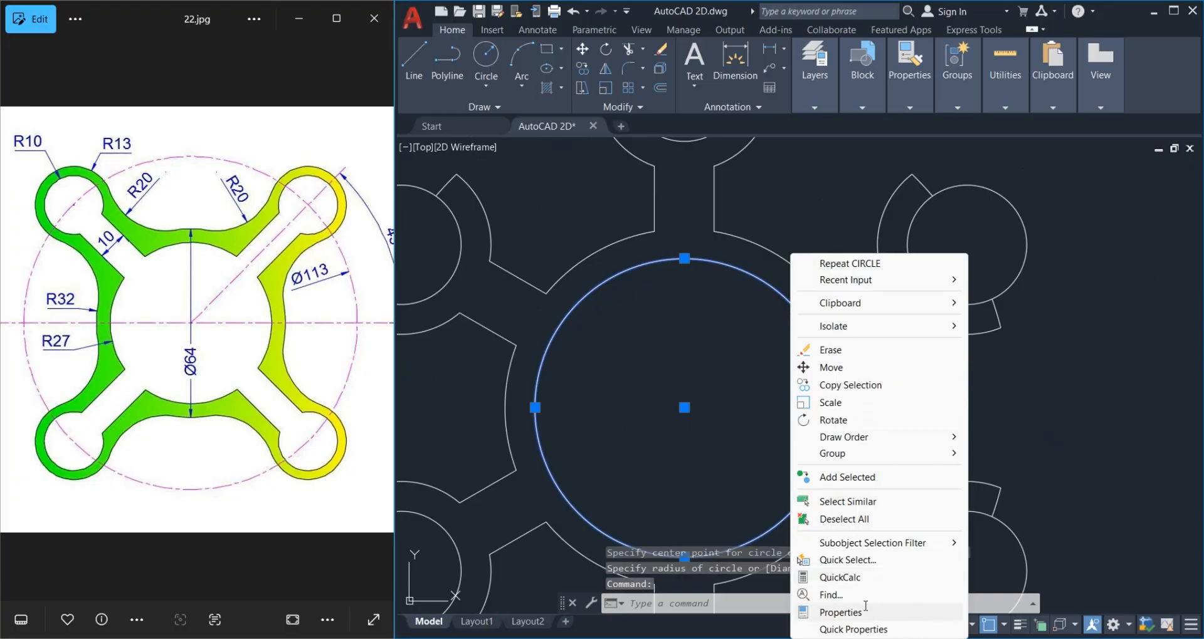
left_click(840, 612)
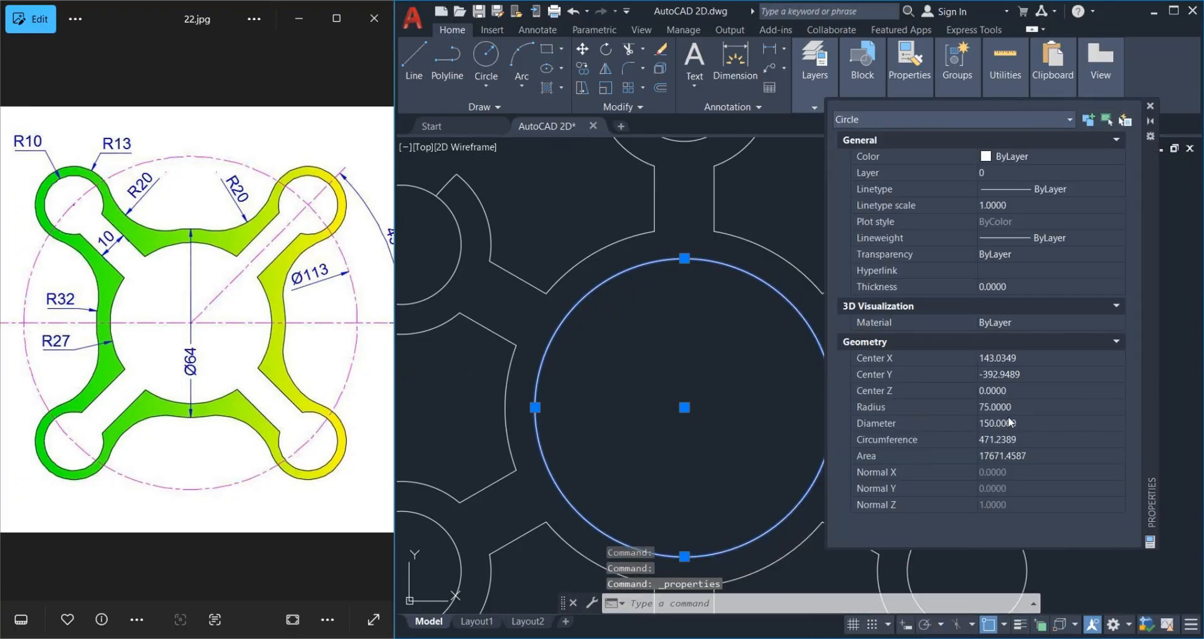
left_click(1150, 106)
key("Escape")
scroll(690, 357, "down", 5)
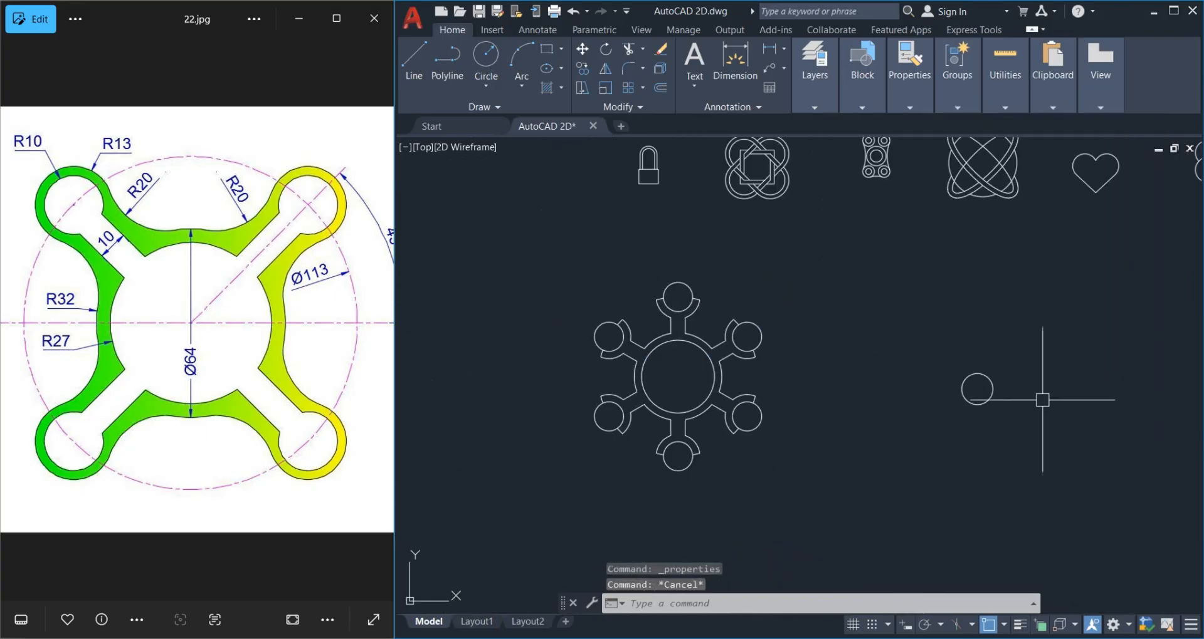
Draw a circle of radius 27 concentric with the radius 32 circle.
scroll(1042, 400, "up", 5)
middle_click_drag(972, 398, 774, 389)
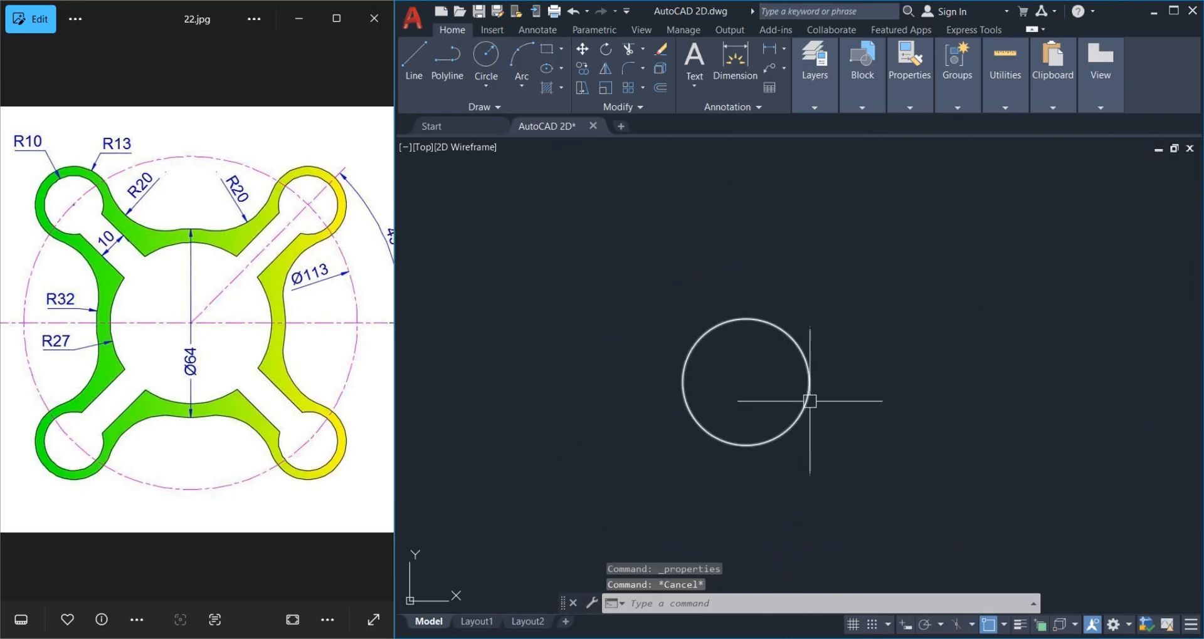
scroll(763, 370, "up", 2)
middle_click_drag(742, 382, 783, 346)
scroll(817, 339, "up", 2)
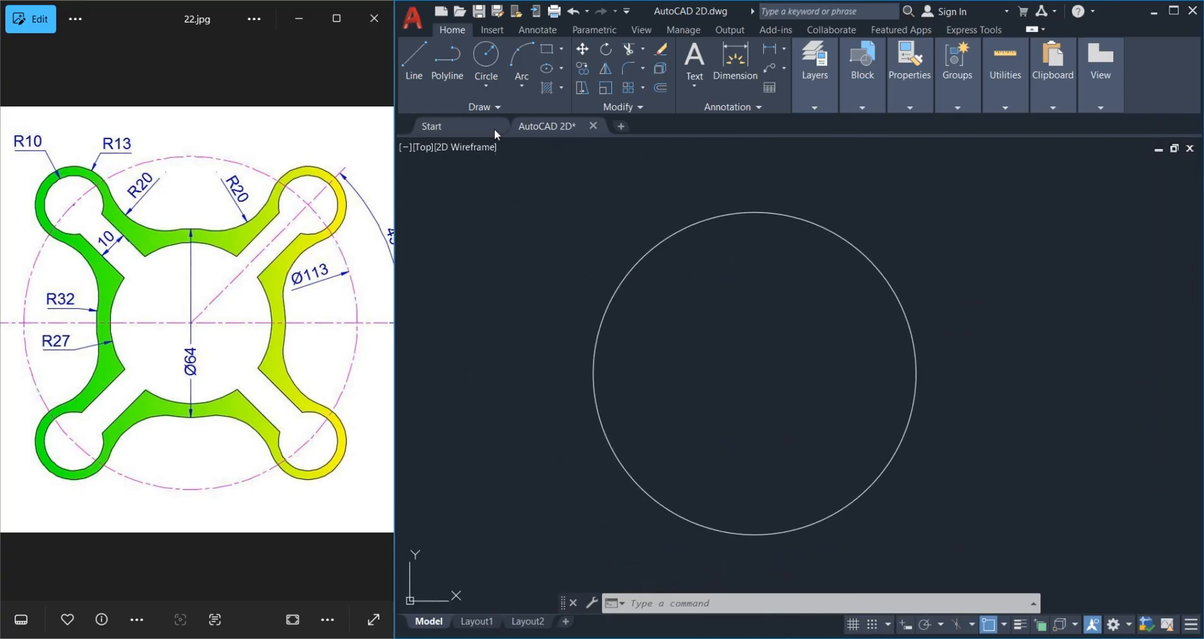
left_click(488, 57)
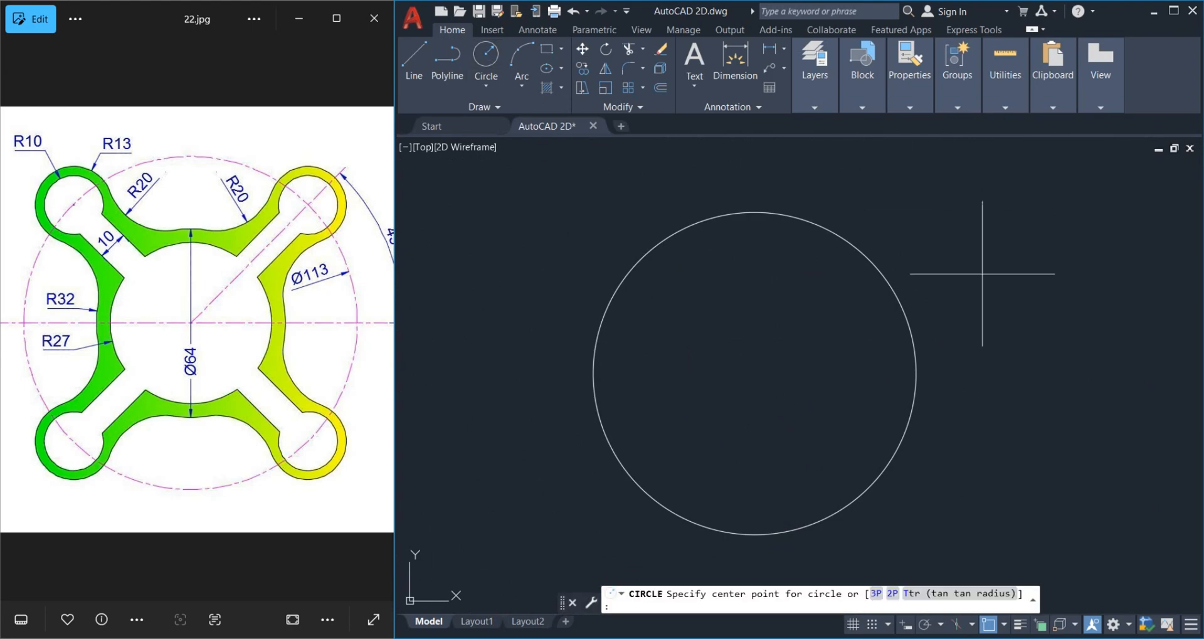
left_click(755, 374)
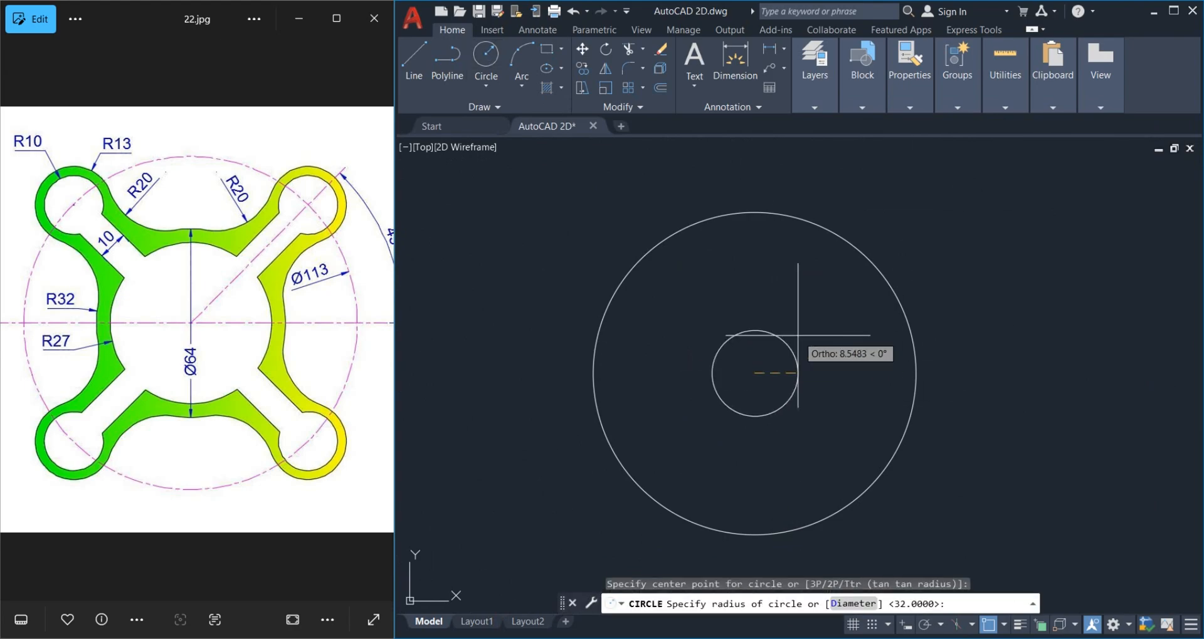
type("27")
key("Return")
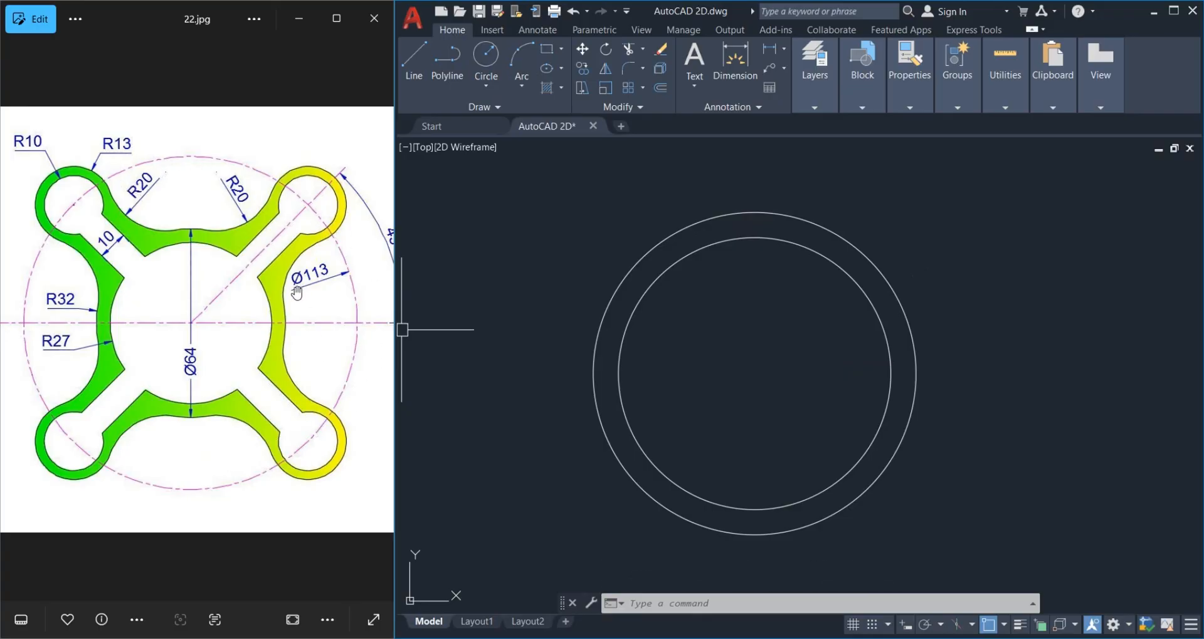
Draw a concentric circle of diameter 113 around the two existing circles, defined by centre and diameter.
left_click(486, 85)
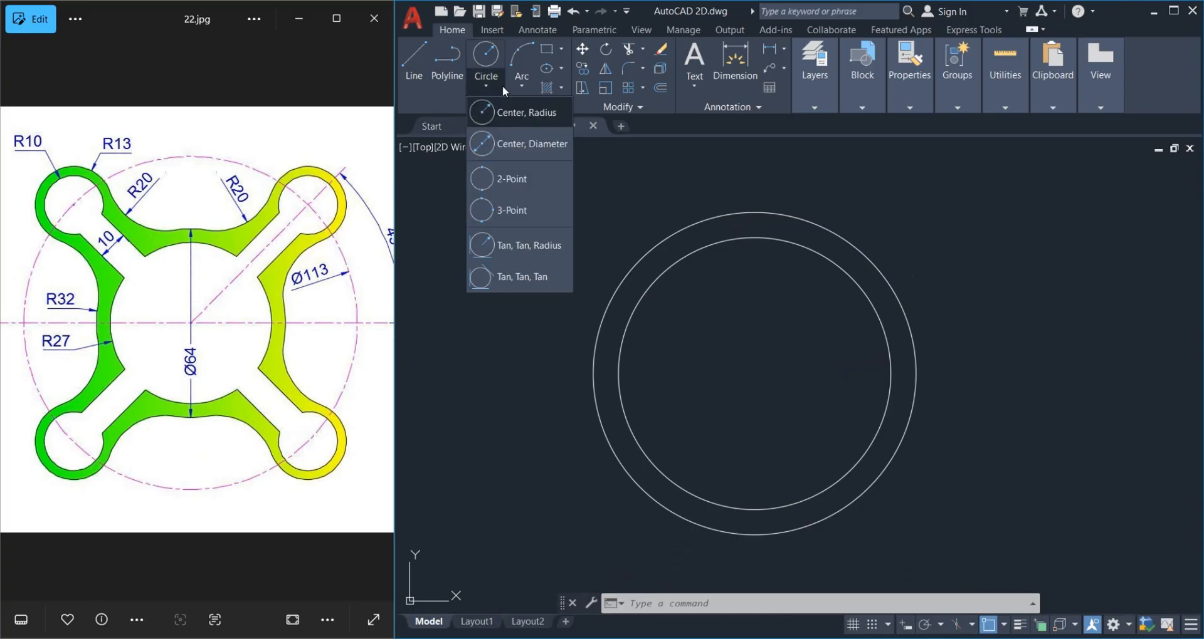
left_click(492, 149)
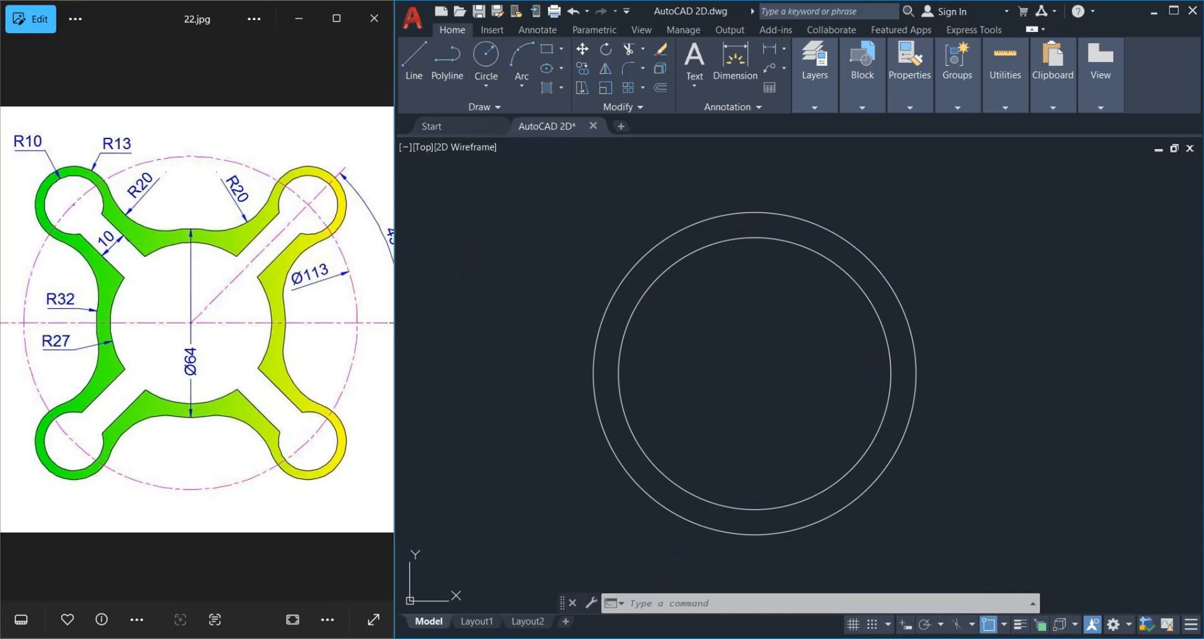
left_click(754, 374)
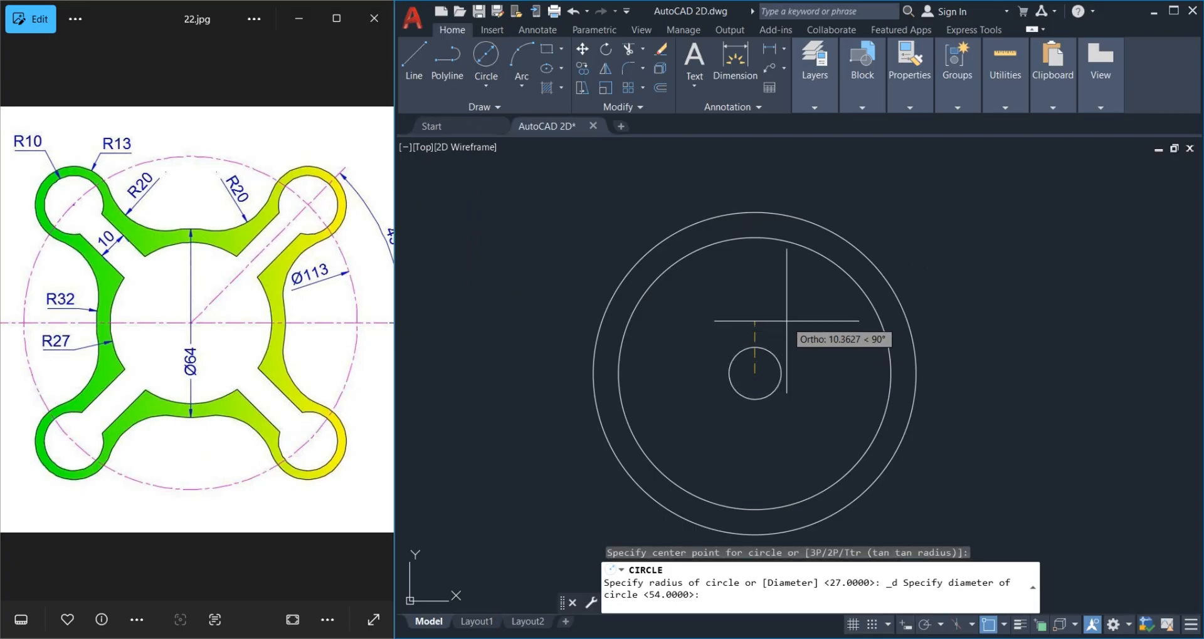
type("113")
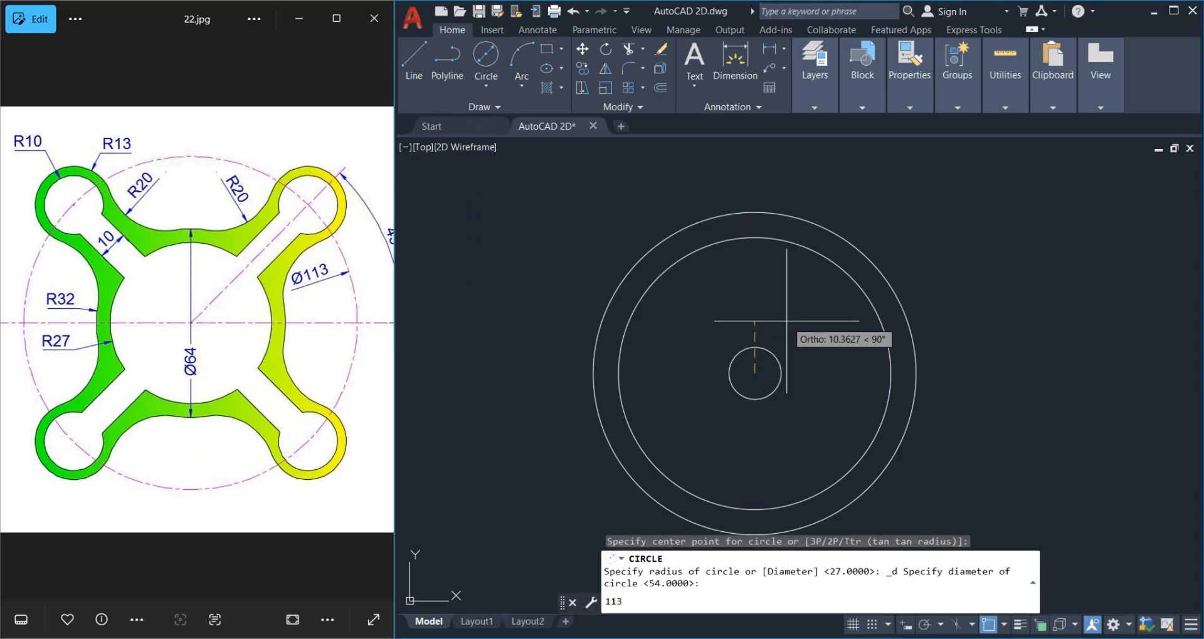
key("Return")
scroll(962, 282, "down", 4)
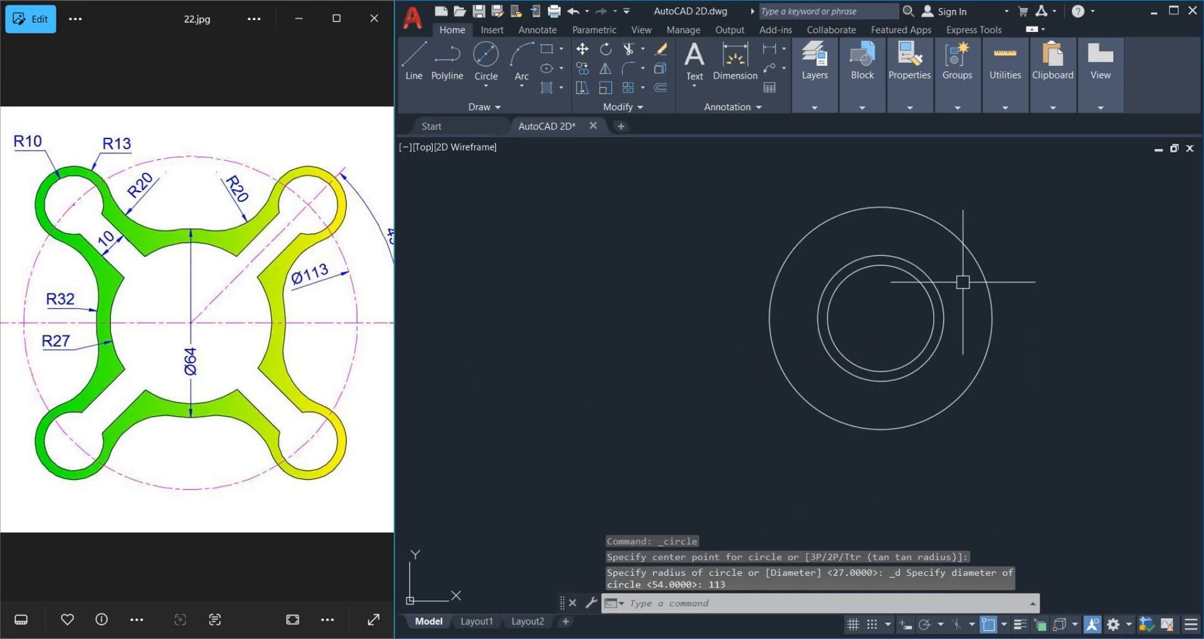
Draw a horizontal line from the circles' common centre to the right quadrant of the 113 diameter circle.
scroll(912, 292, "up", 4)
middle_click_drag(902, 290, 743, 390)
middle_click_drag(858, 336, 881, 308)
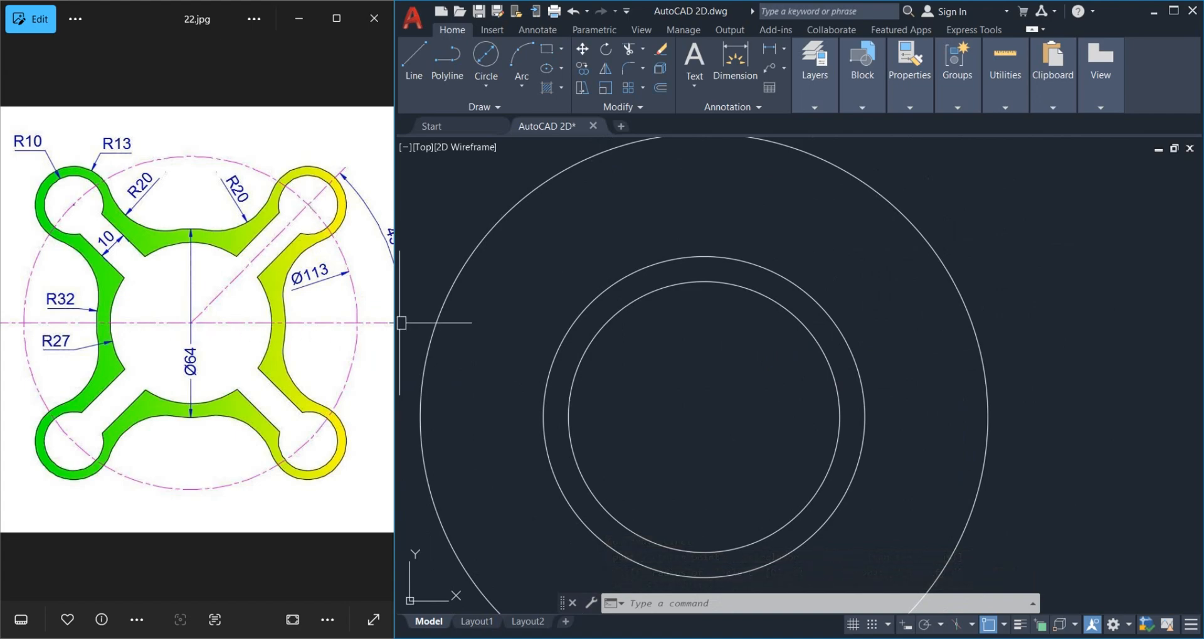
left_click(420, 59)
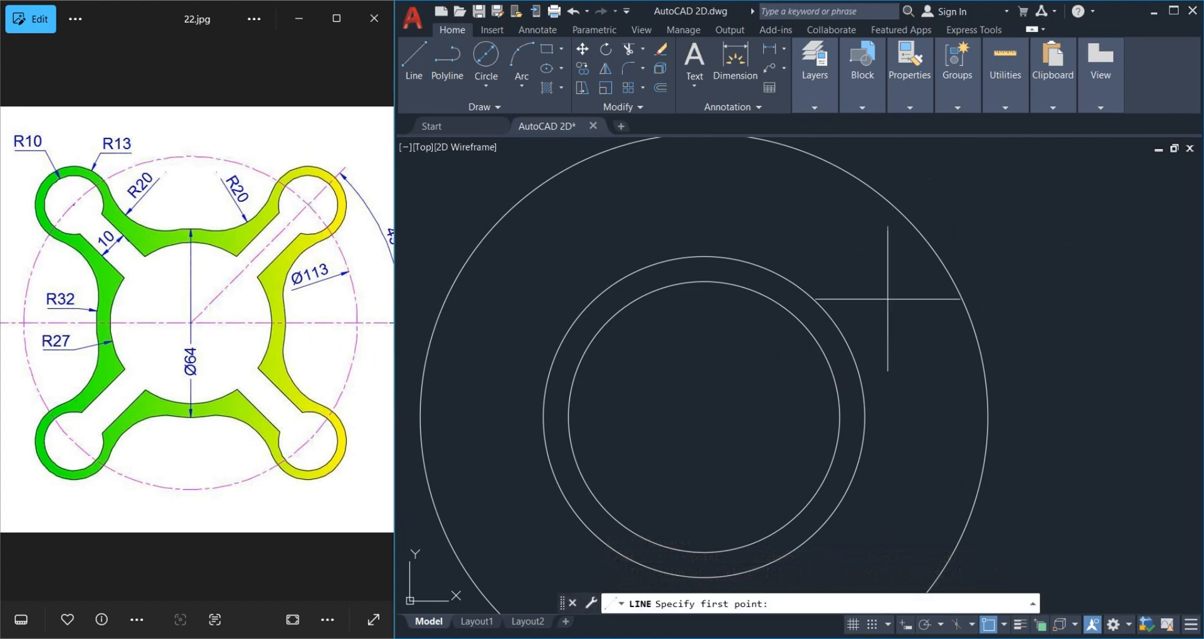
left_click(704, 417)
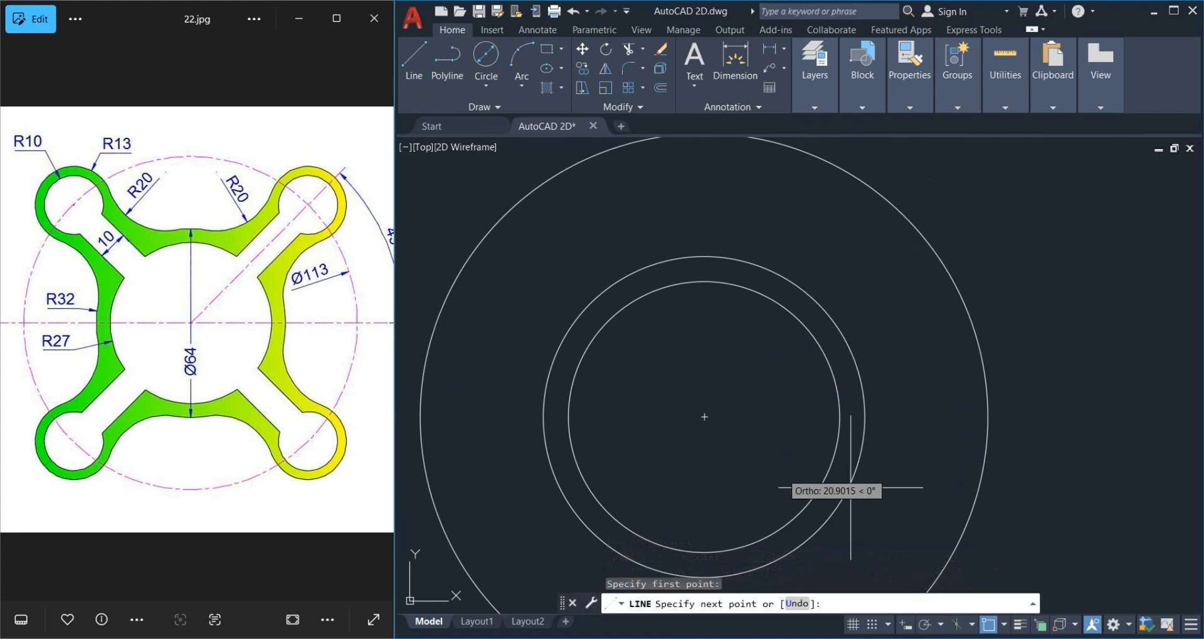
left_click(987, 417)
key("Return")
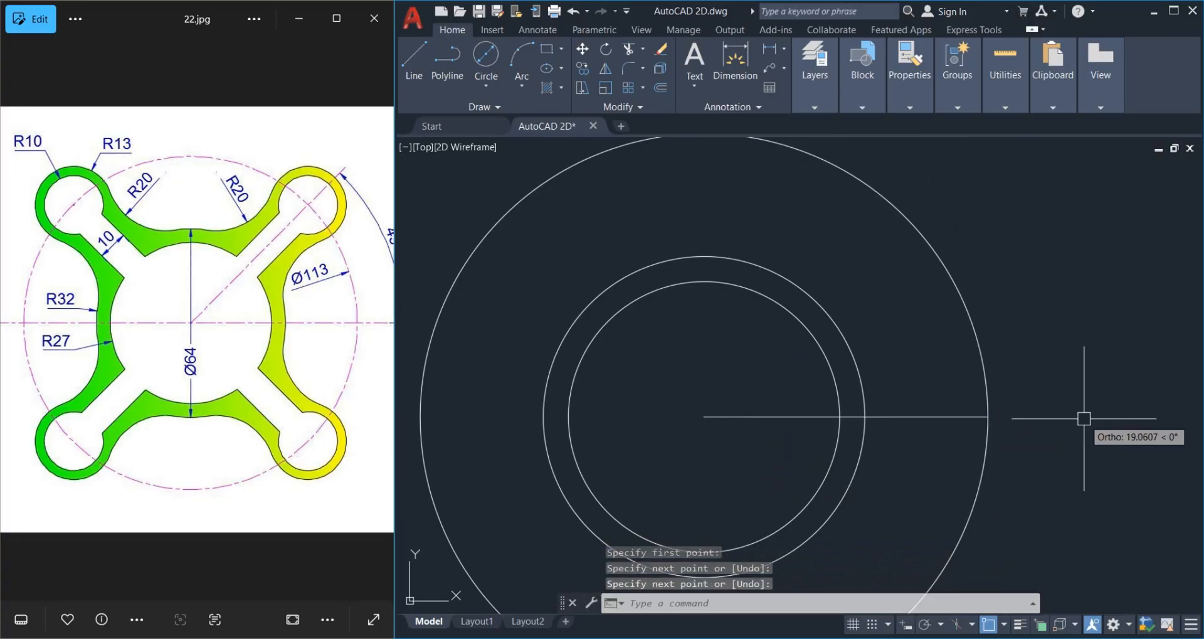
left_click(923, 417)
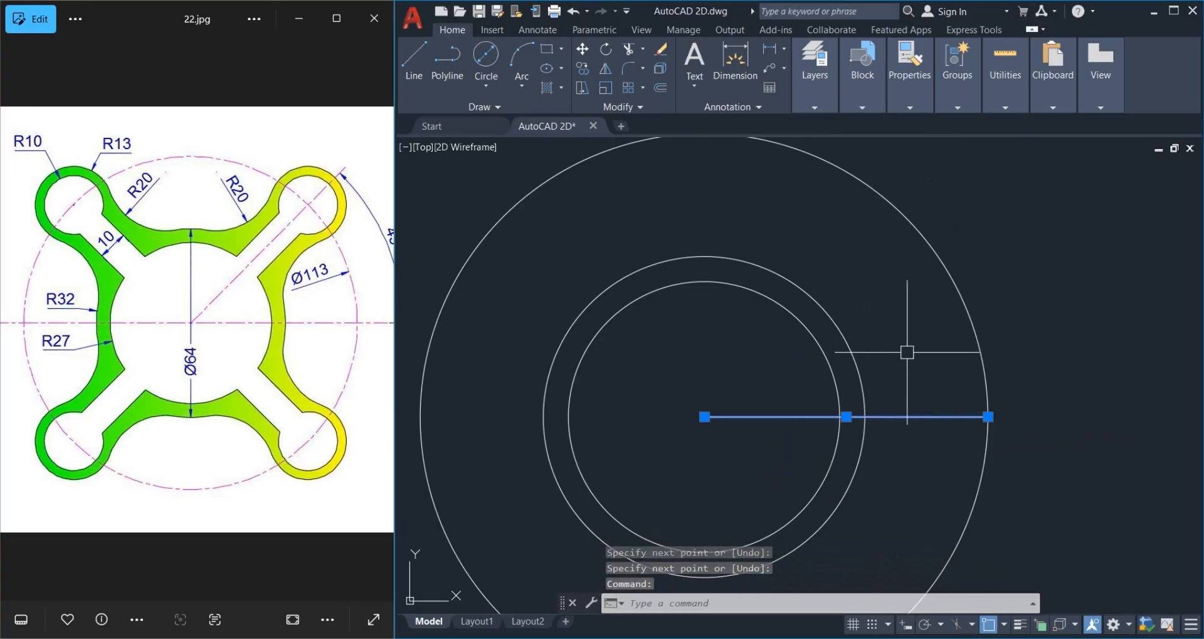
type("r")
key("Return")
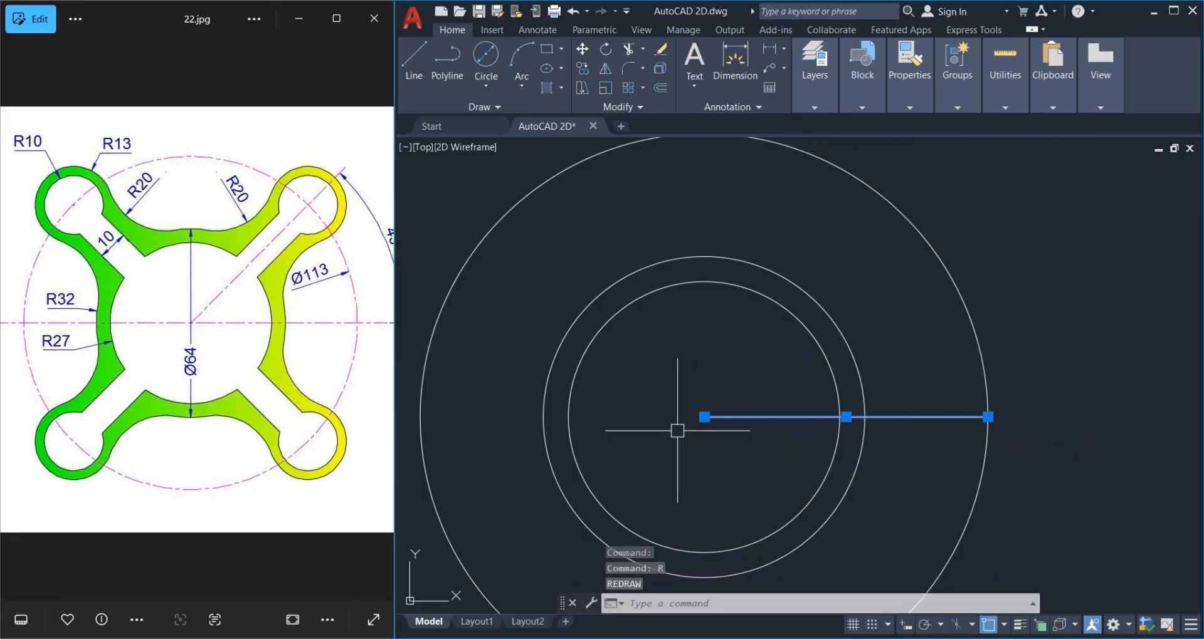
key("Escape")
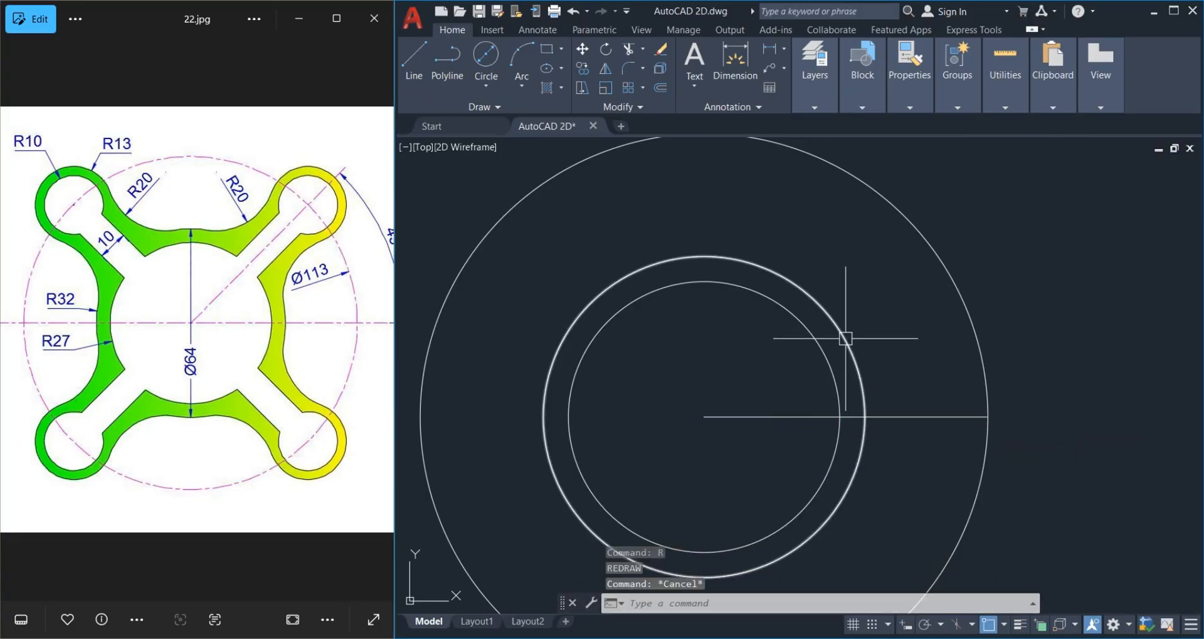
Rotate the horizontal radius line by 45 degrees about the circles' common centre.
left_click(886, 417)
type("ro")
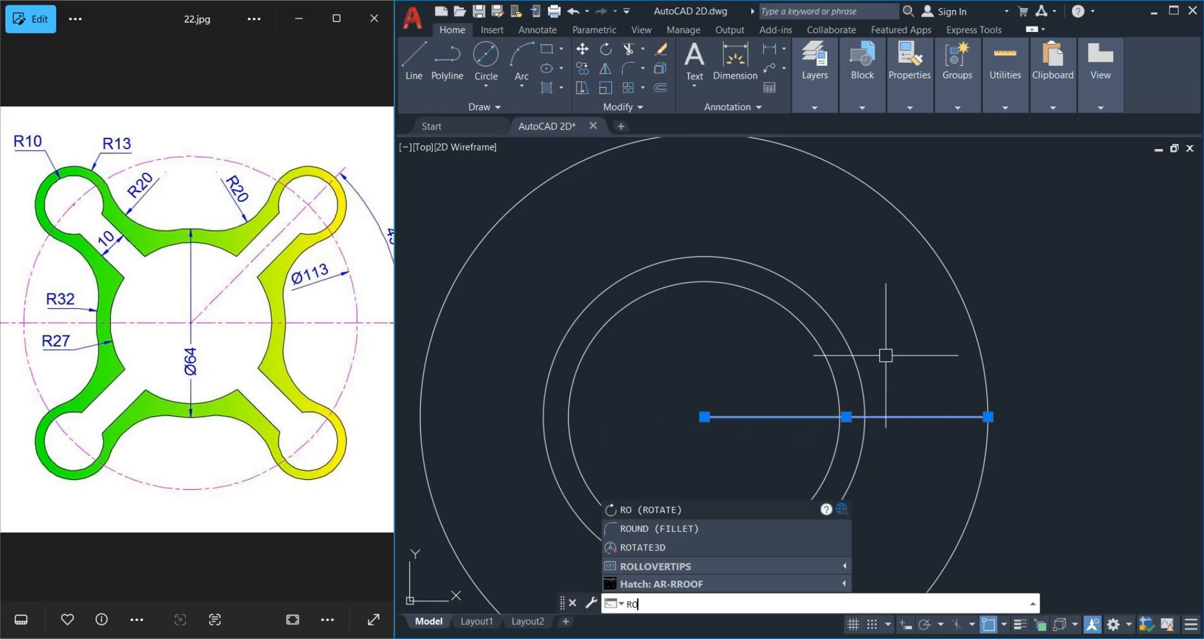
key("Return")
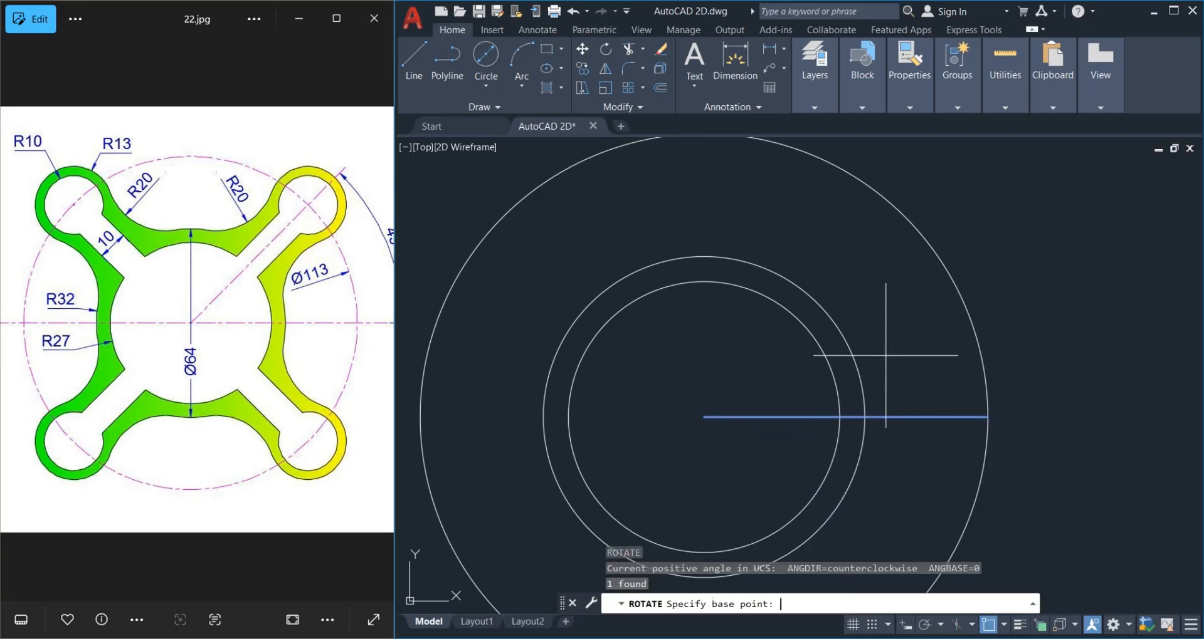
left_click(705, 417)
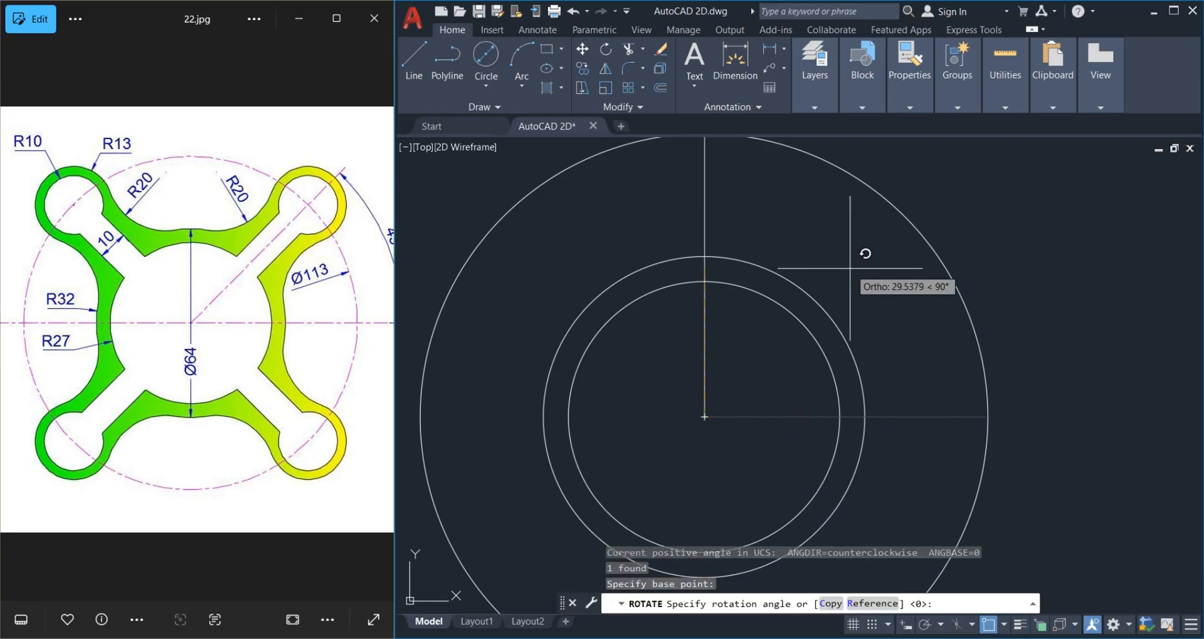
type("45")
key("Return")
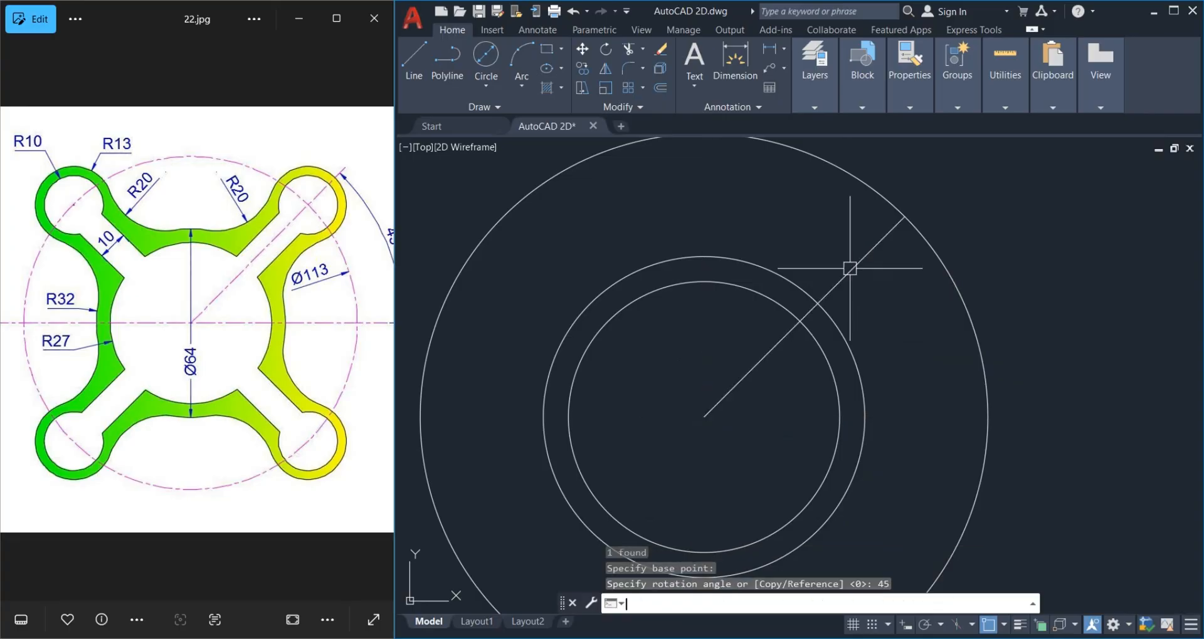
Examine the angle dimension of the diagonal centre line in the reference image 22.jpg.
left_click_drag(286, 364, 259, 365)
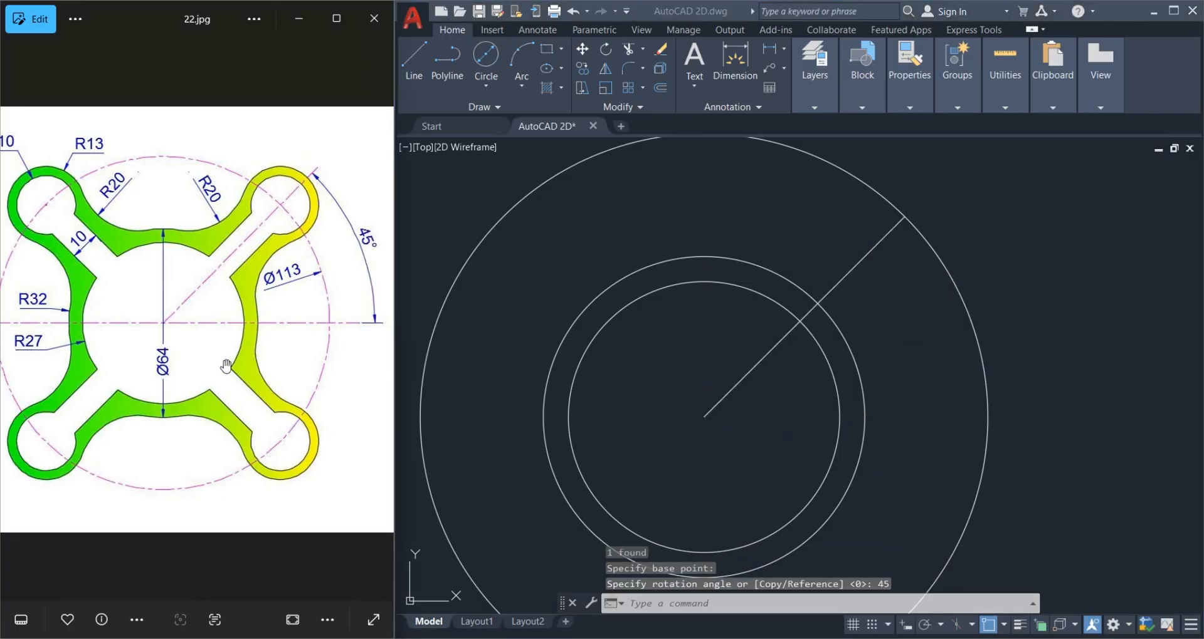
left_click_drag(371, 270, 408, 272)
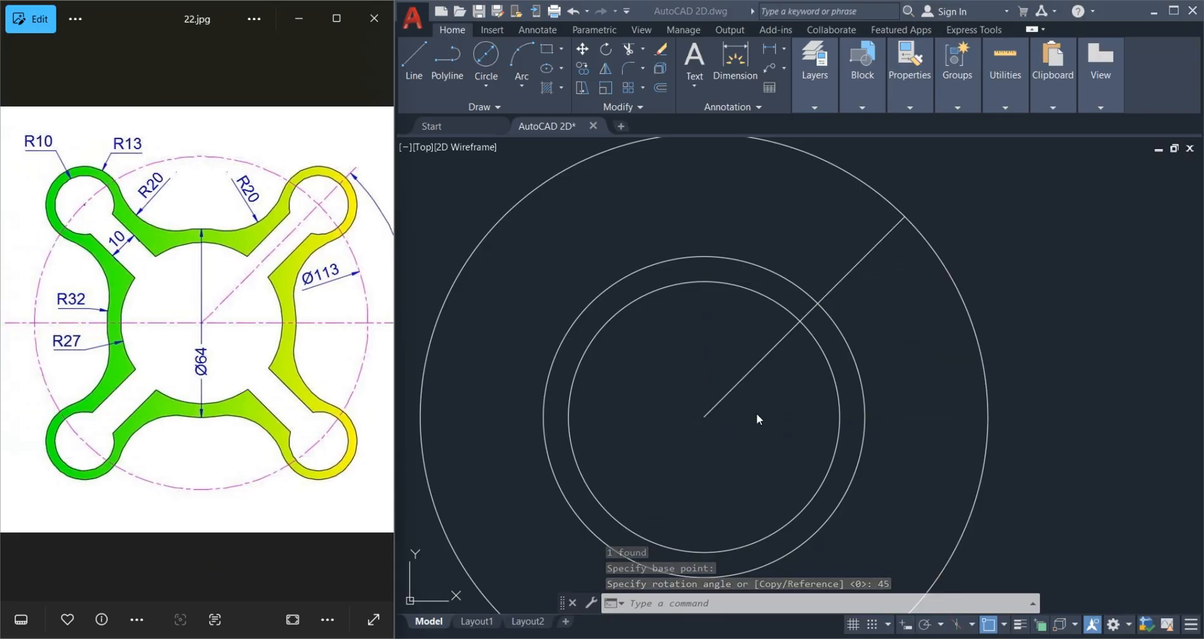
left_click(756, 413)
Draw a circle of radius 10 centred on the diagonal line's outer end, where it meets the 113 diameter circle.
scroll(687, 383, "down", 2)
scroll(699, 351, "up", 2)
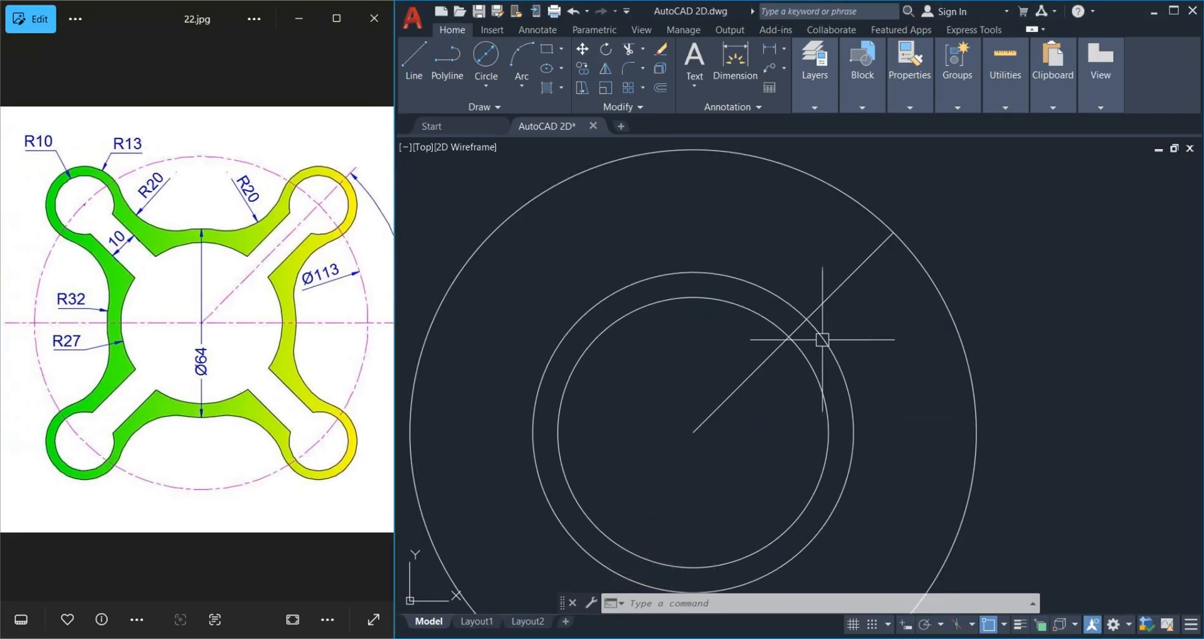
middle_click_drag(641, 377, 633, 371)
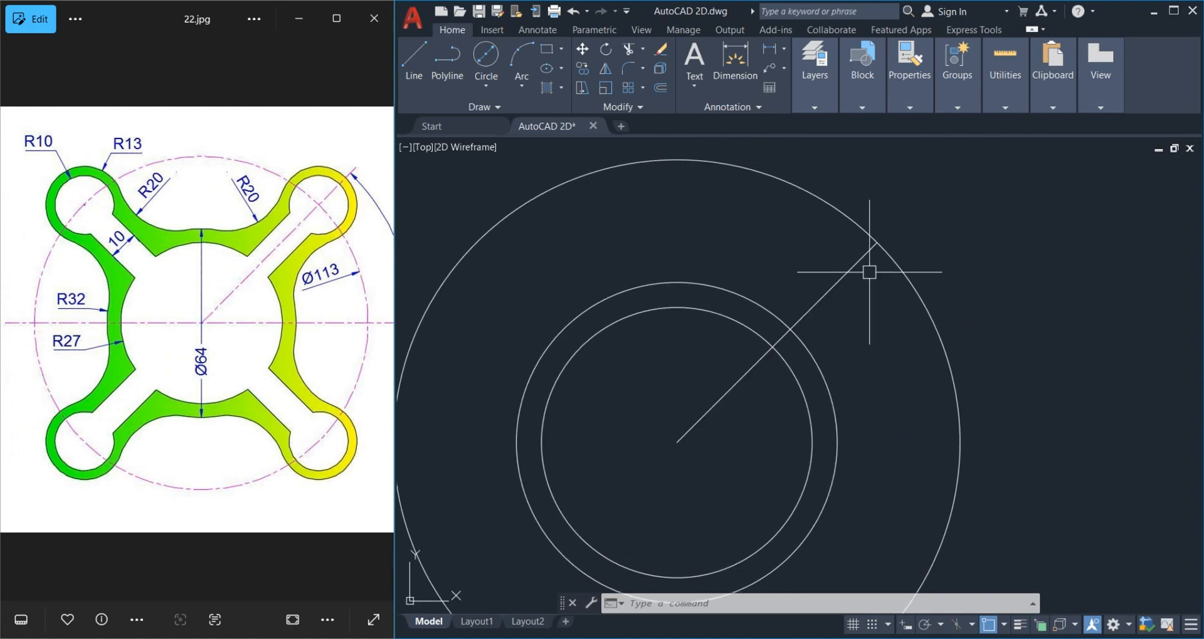
scroll(872, 250, "up", 2)
middle_click_drag(924, 309, 878, 341)
scroll(754, 406, "down", 2)
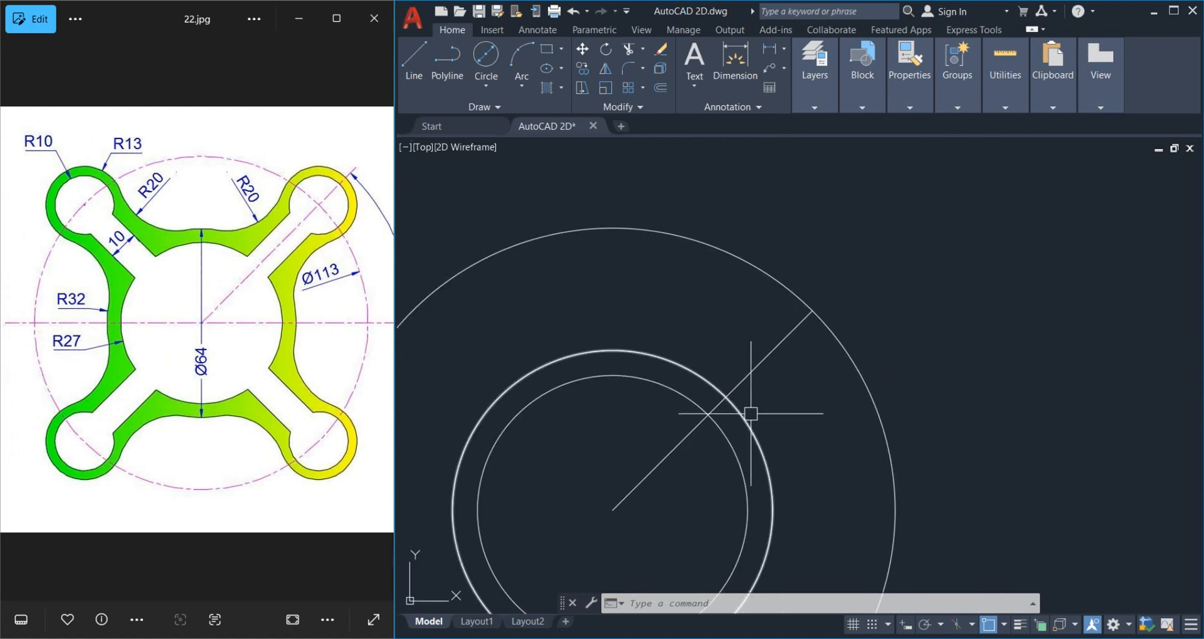
middle_click_drag(807, 356, 777, 380)
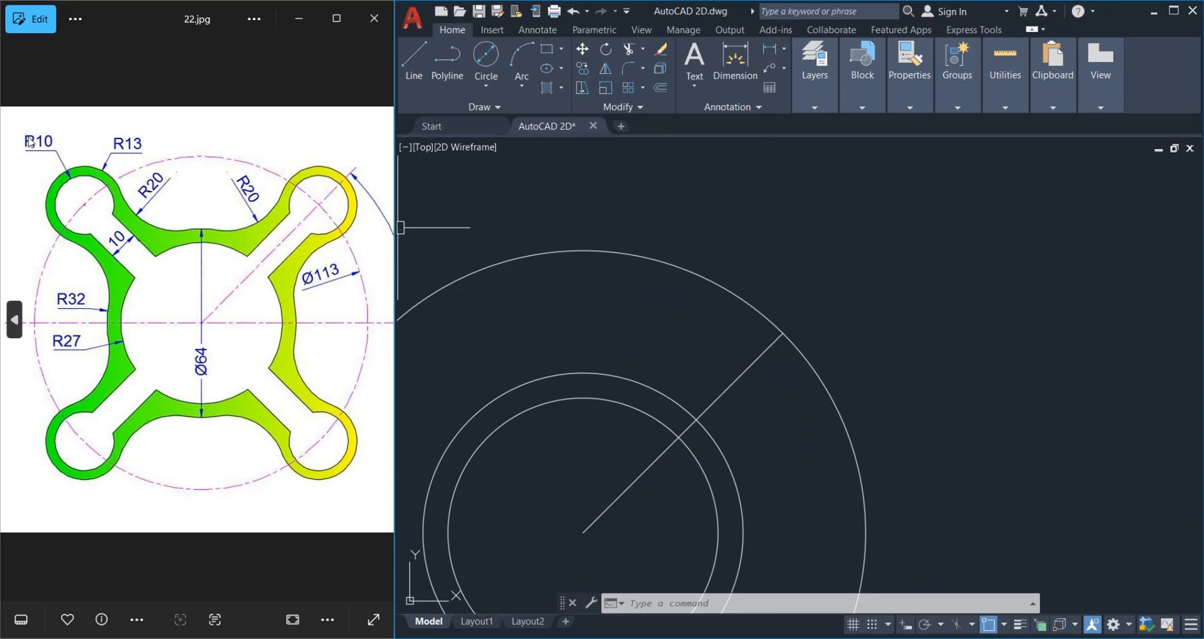
left_click(490, 90)
left_click(517, 114)
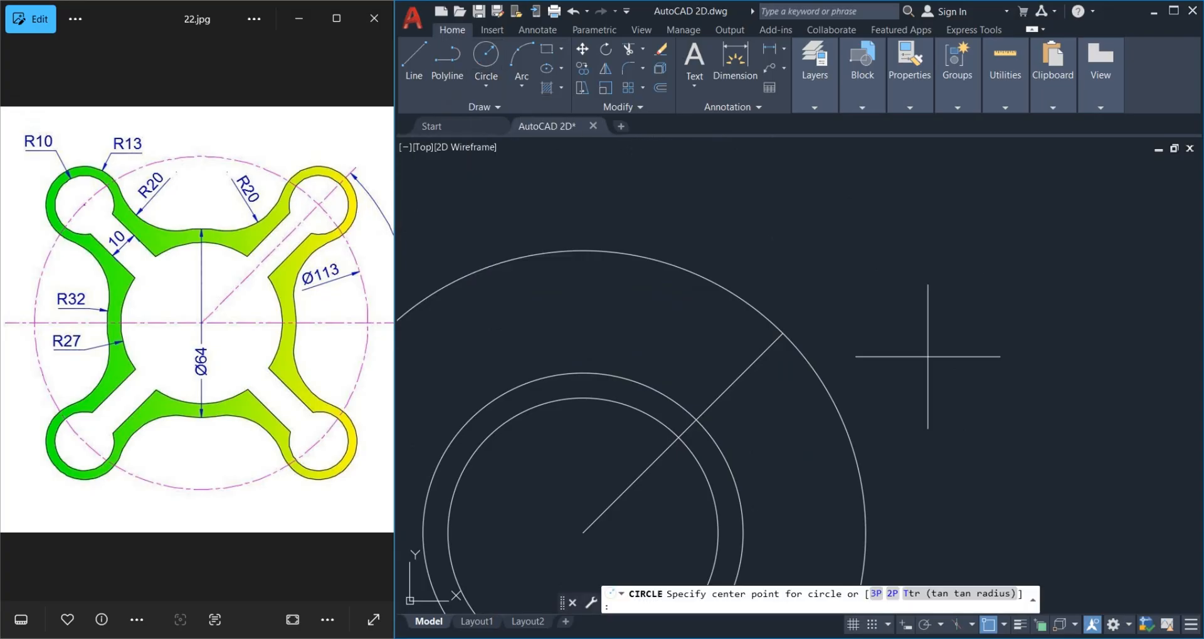
left_click(782, 333)
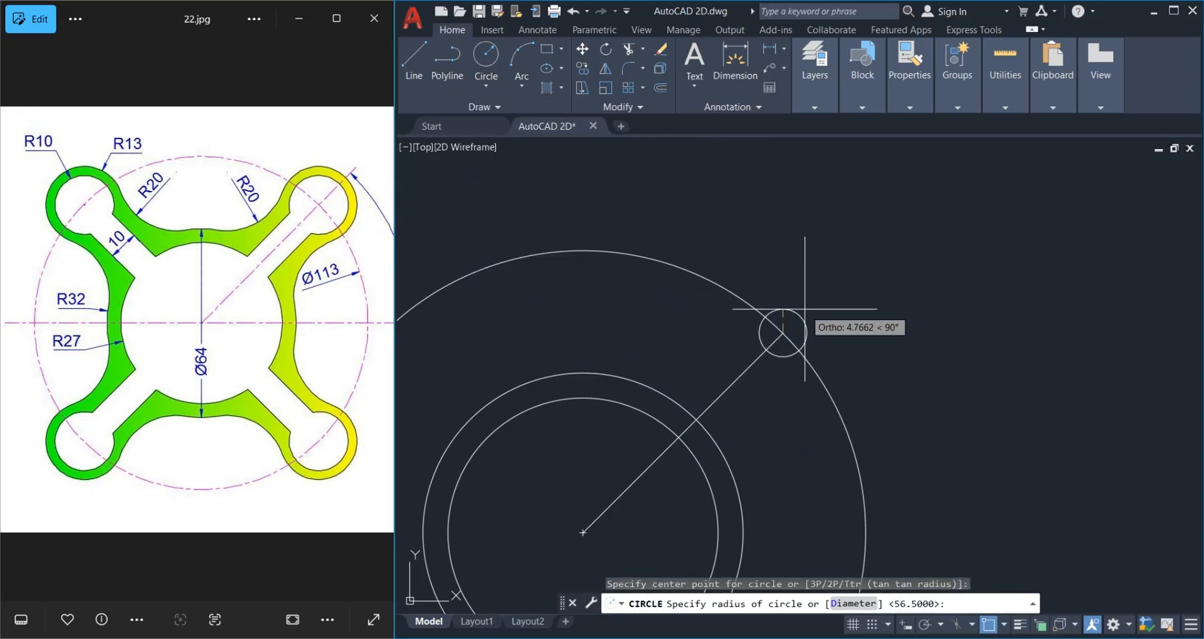
type("10")
key("Return")
Draw a concentric circle of radius 13 around the radius 10 circle at the diagonal line's outer end.
key("Return")
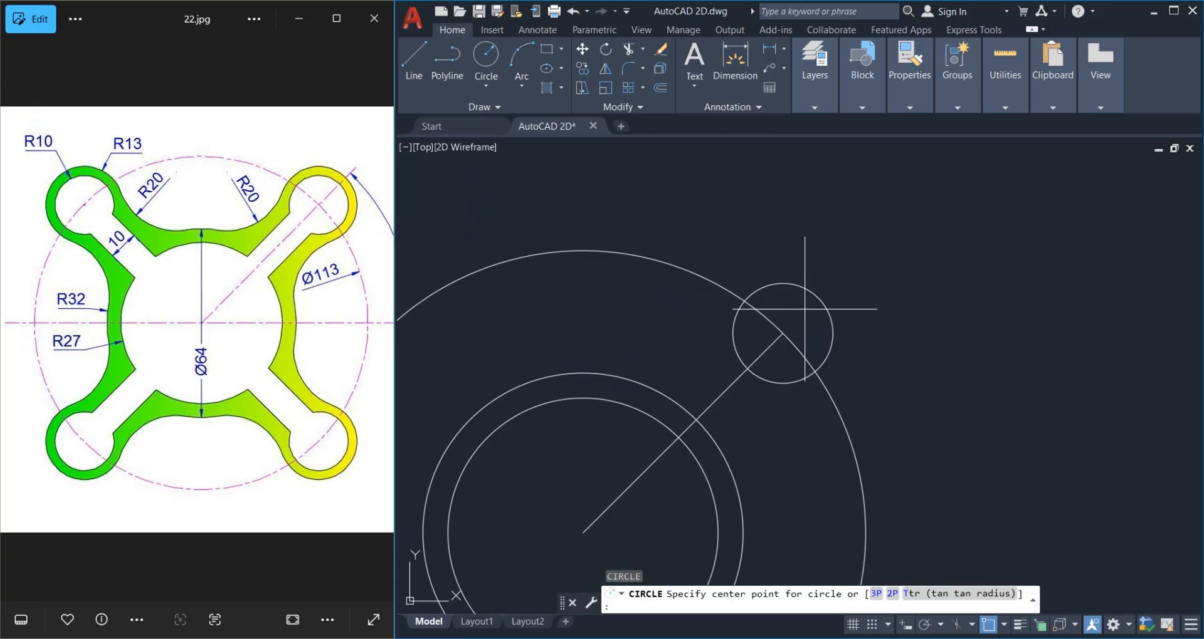
left_click(782, 333)
type("13")
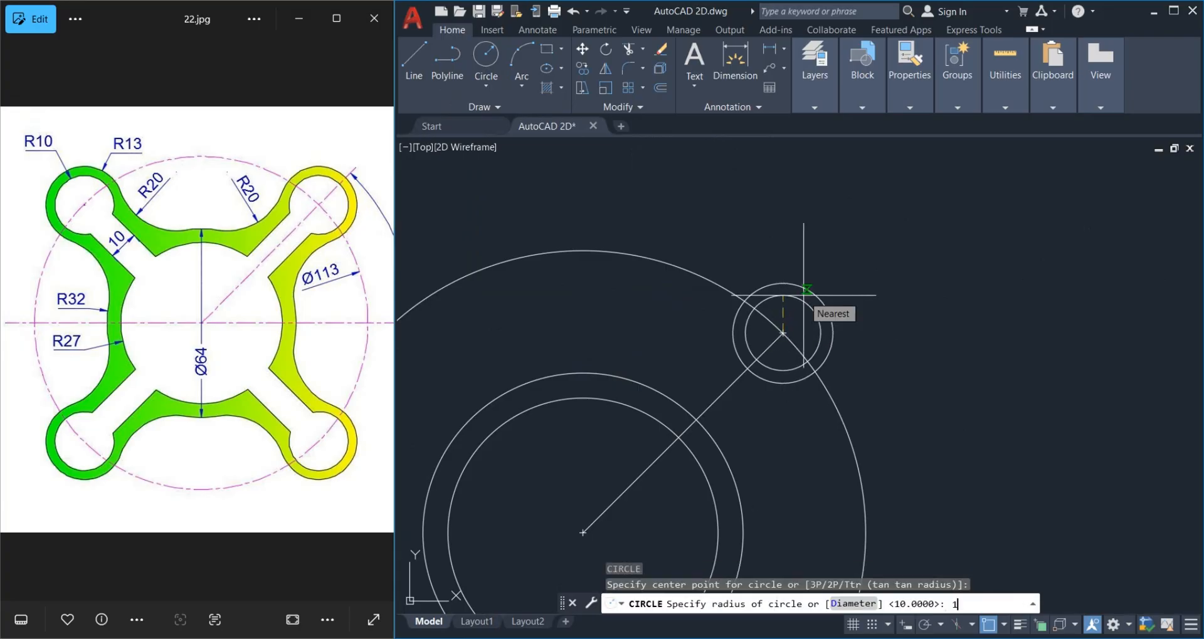
key("Return")
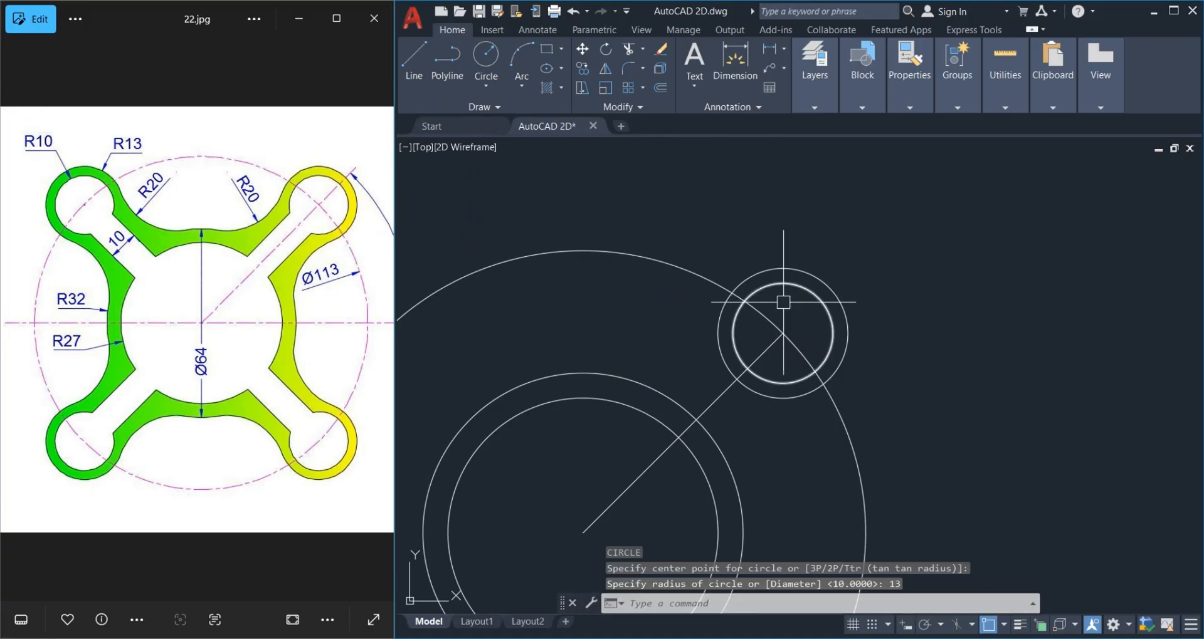
Trim away the diagonal line's portions inside the smaller central circle and inside the radius 10 circle.
middle_click_drag(542, 467, 594, 418)
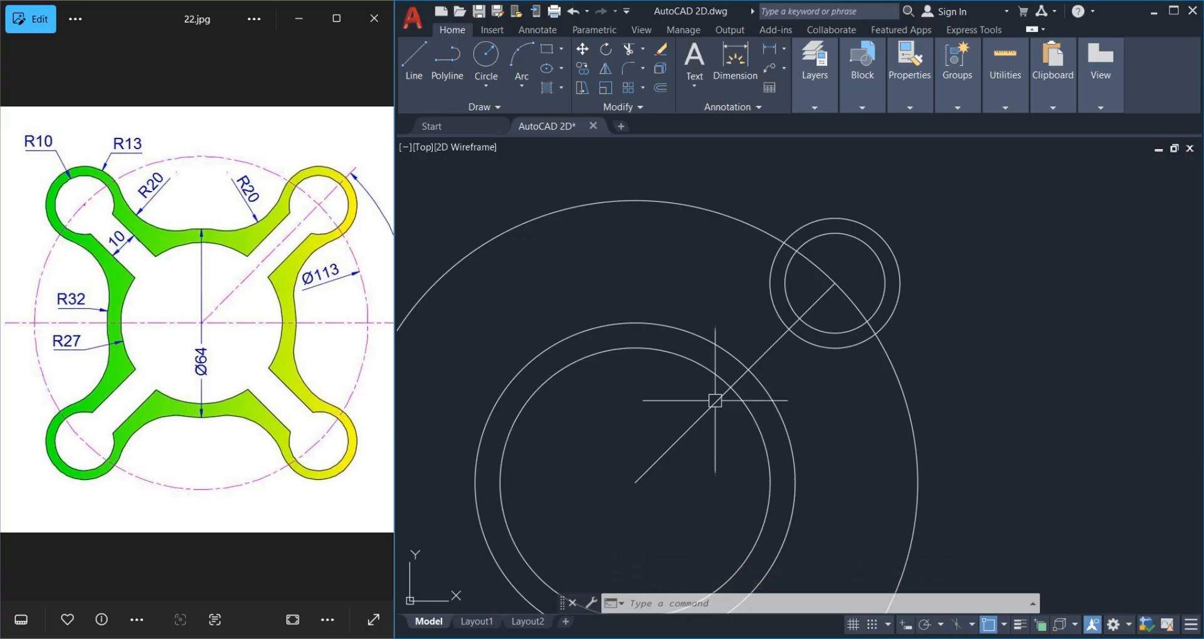
scroll(806, 349, "up", 2)
scroll(815, 389, "down", 2)
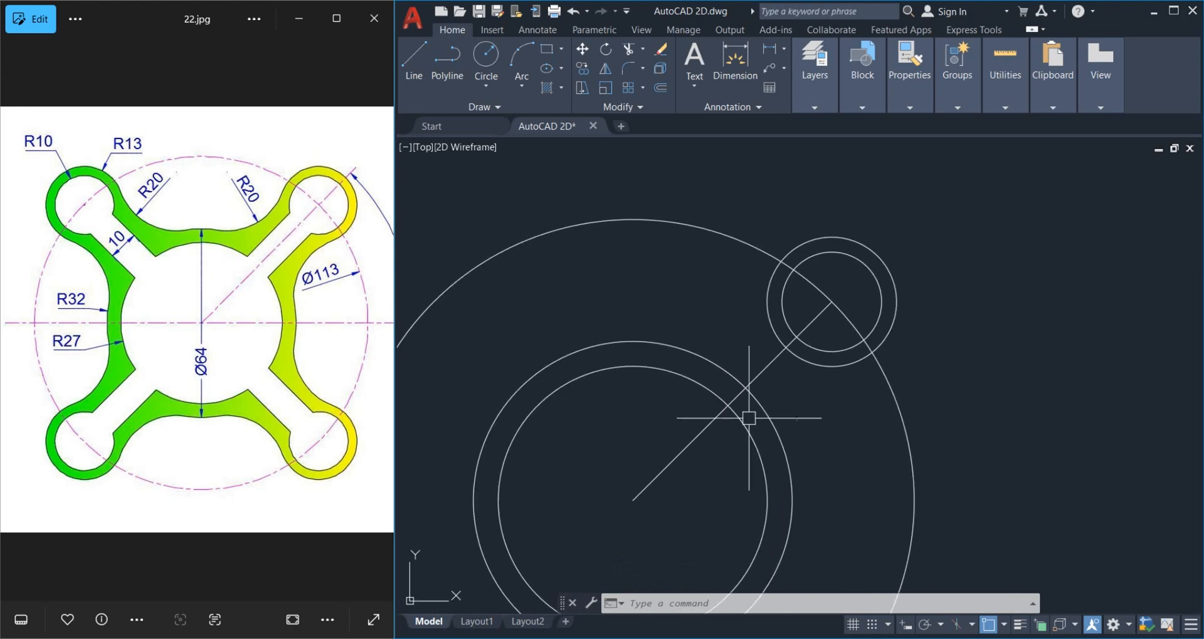
scroll(748, 418, "up", 2)
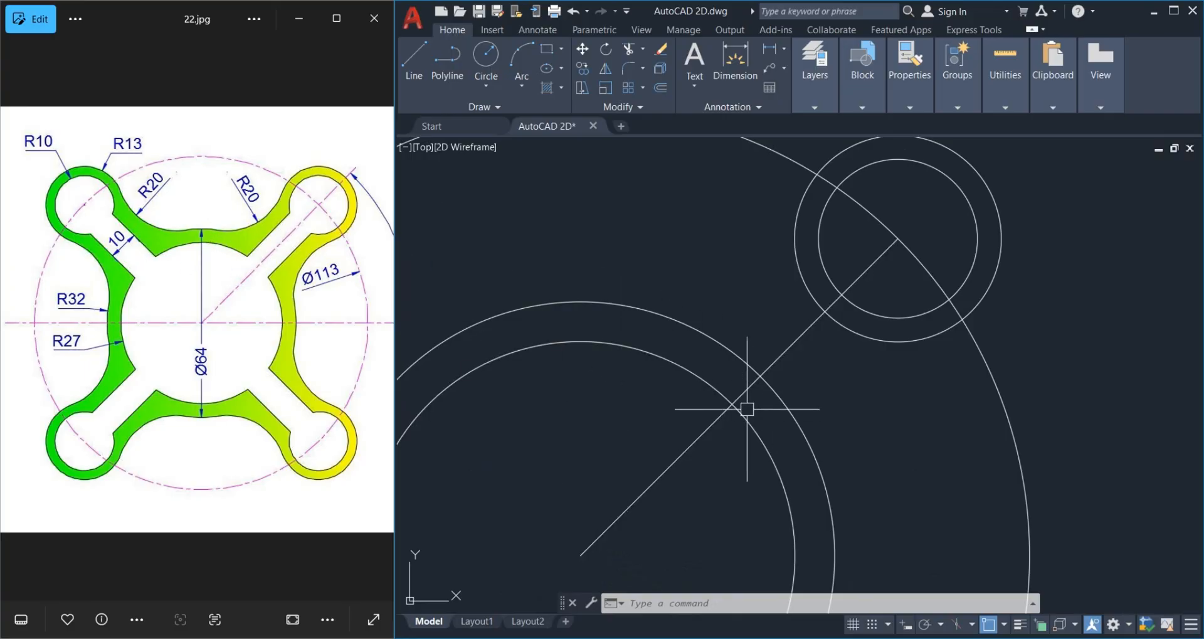
middle_click_drag(739, 487, 747, 425)
type("t")
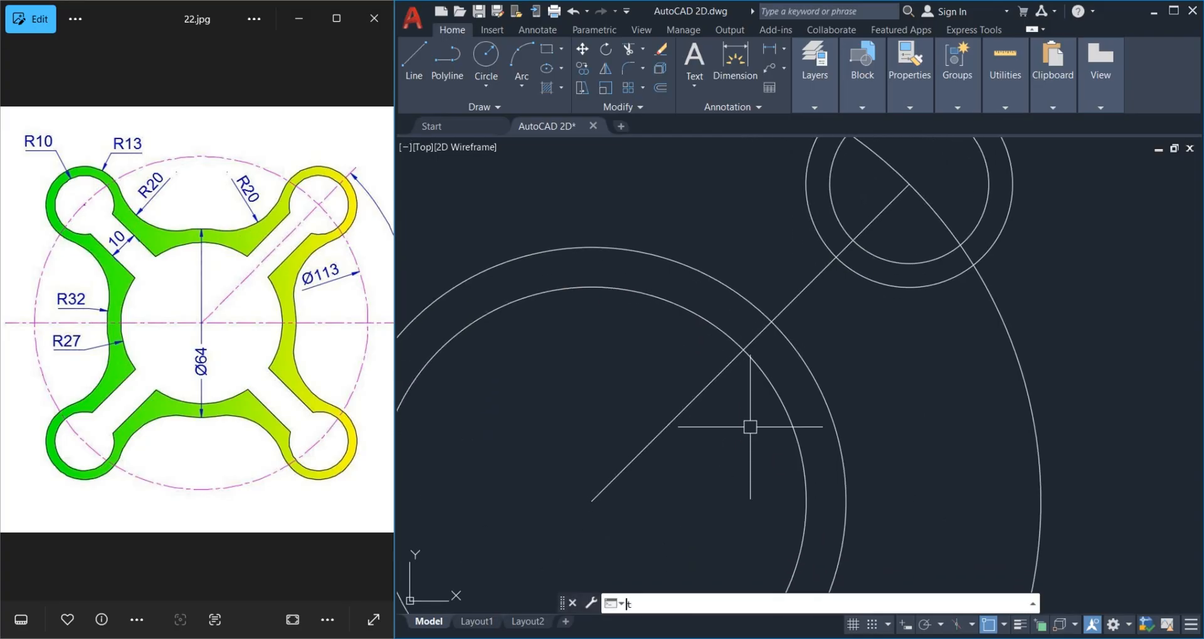
type("r")
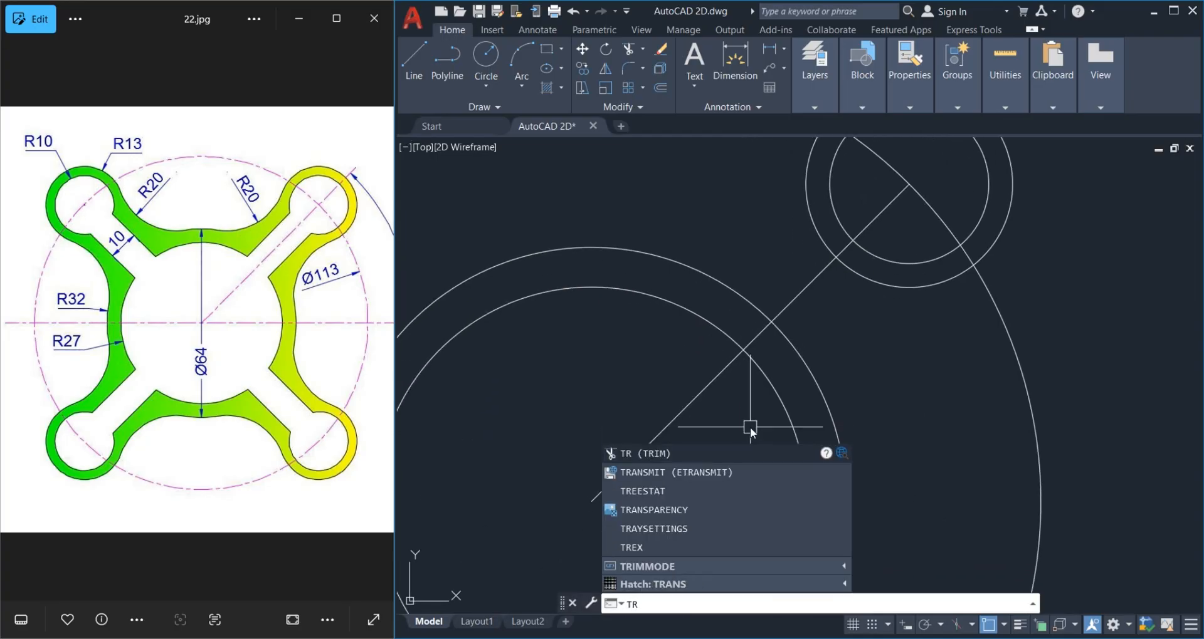
key("Return")
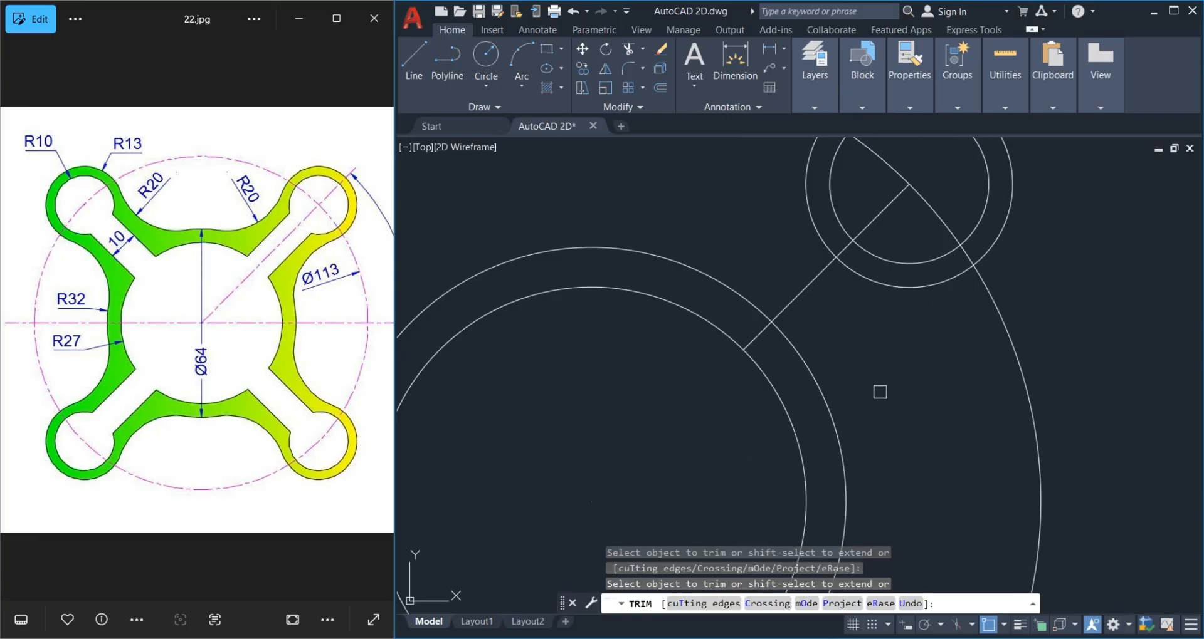
middle_click_drag(886, 381, 844, 433)
left_click(726, 431)
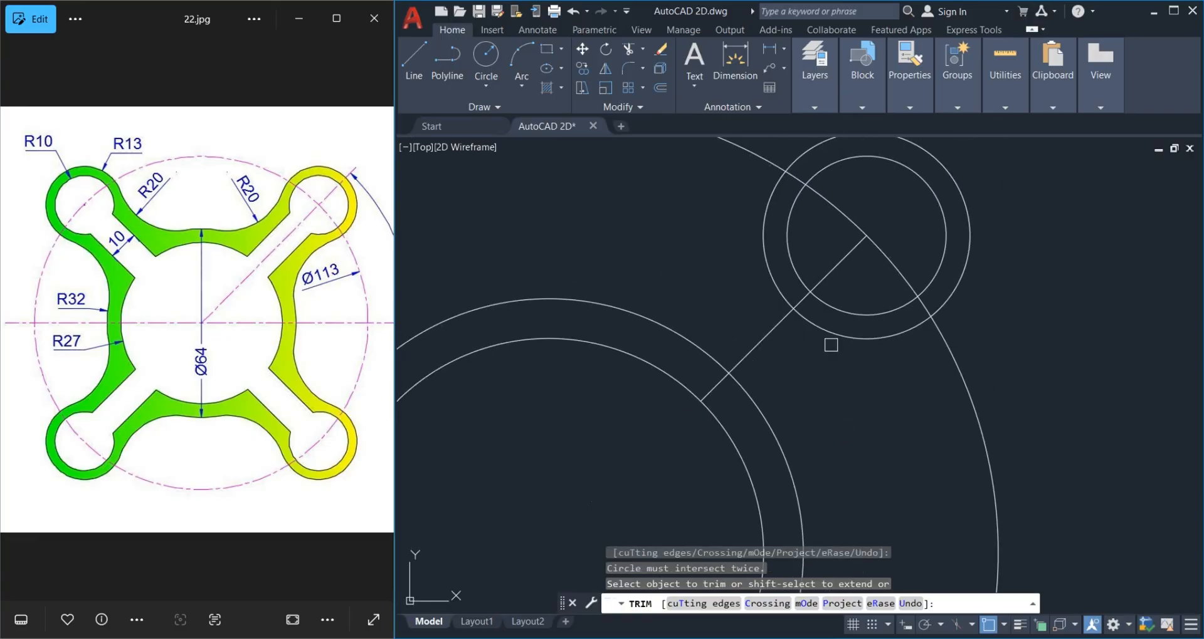
middle_click_drag(834, 343, 795, 403)
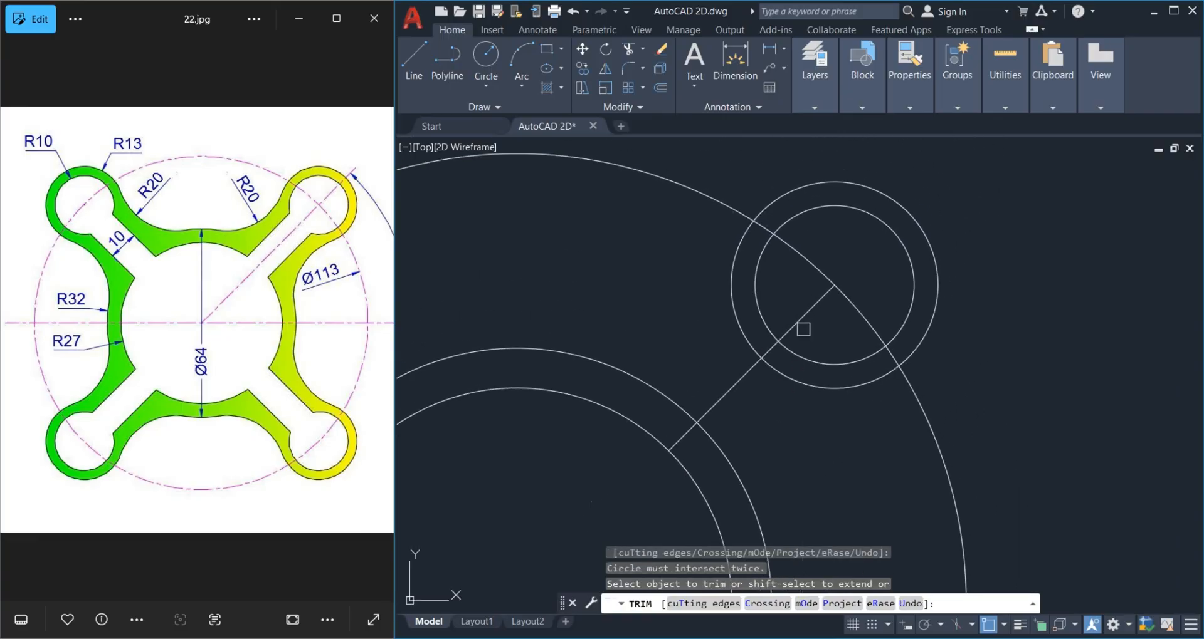
left_click(806, 312)
key("Escape")
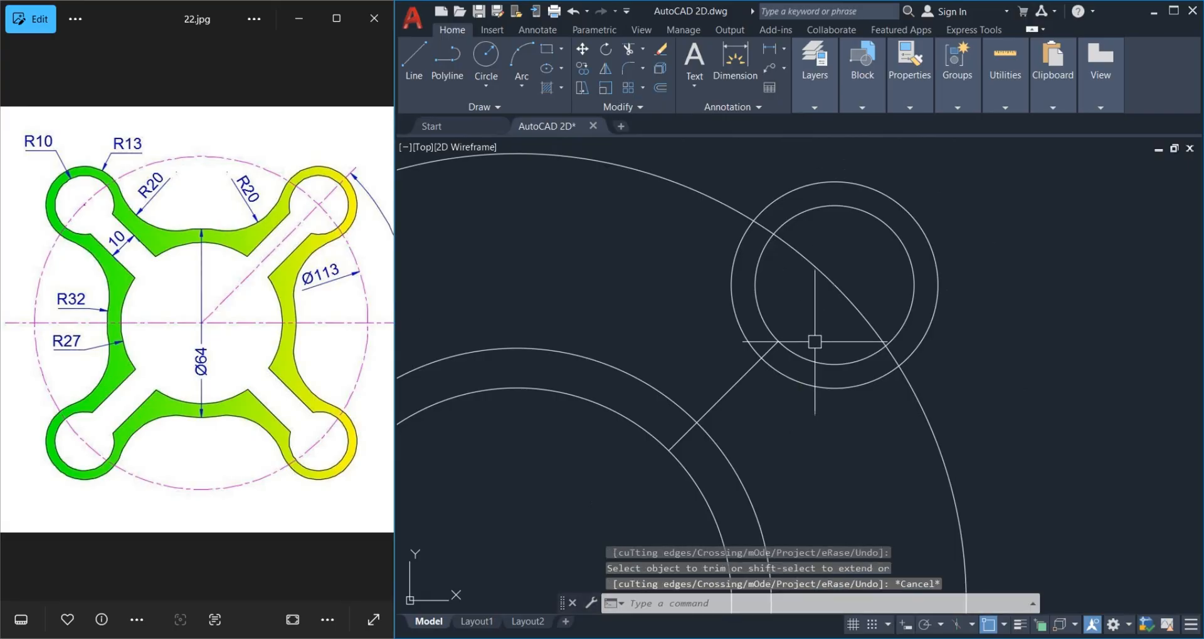
Offset the trimmed diagonal line by 5 to both sides.
middle_click_drag(777, 397, 798, 372)
type("o")
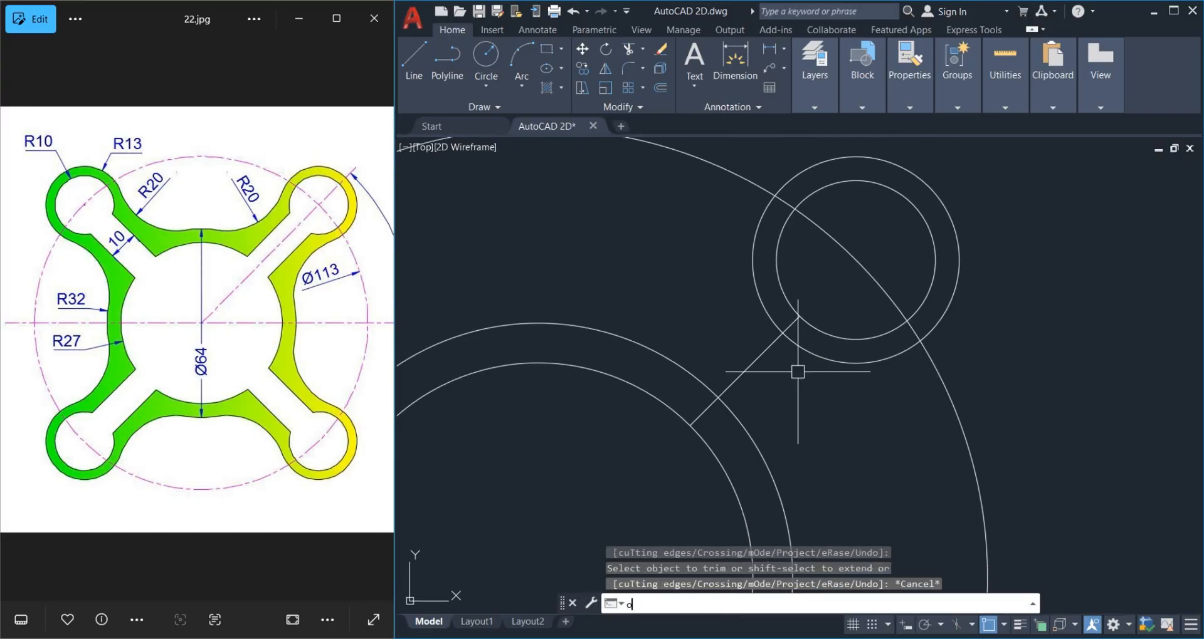
key("Return")
key("Return")
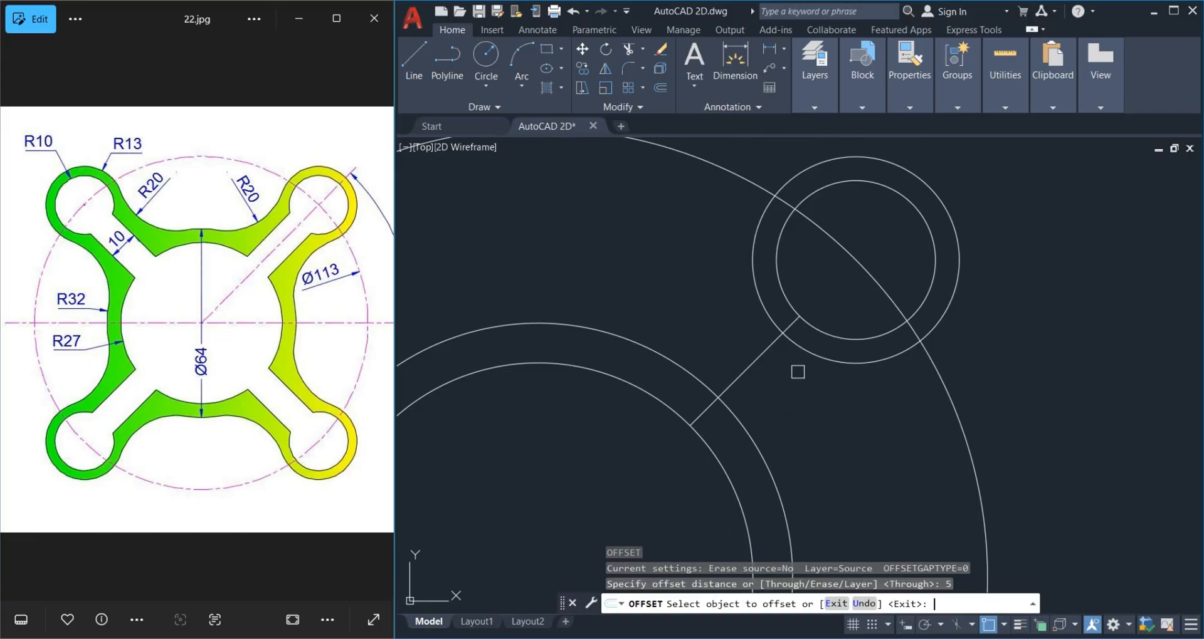
left_click(752, 363)
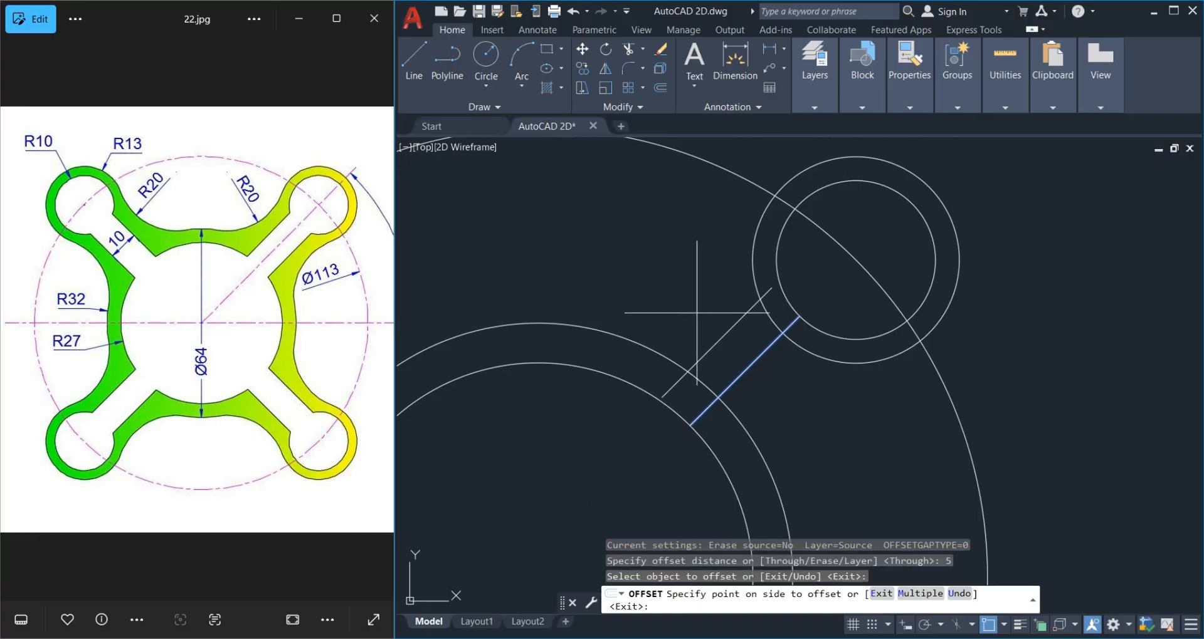
left_click(702, 316)
key("Escape")
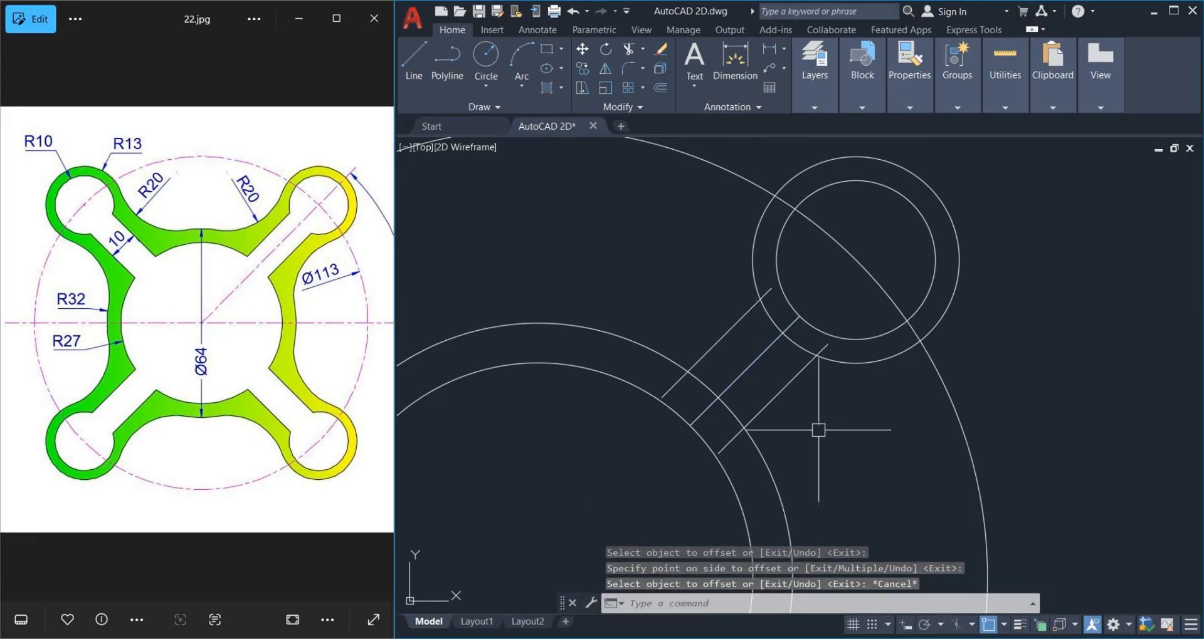
Extend the two offset lines so they reach the radius 10 circle and the smaller central circle.
scroll(758, 392, "up", 5)
type("e")
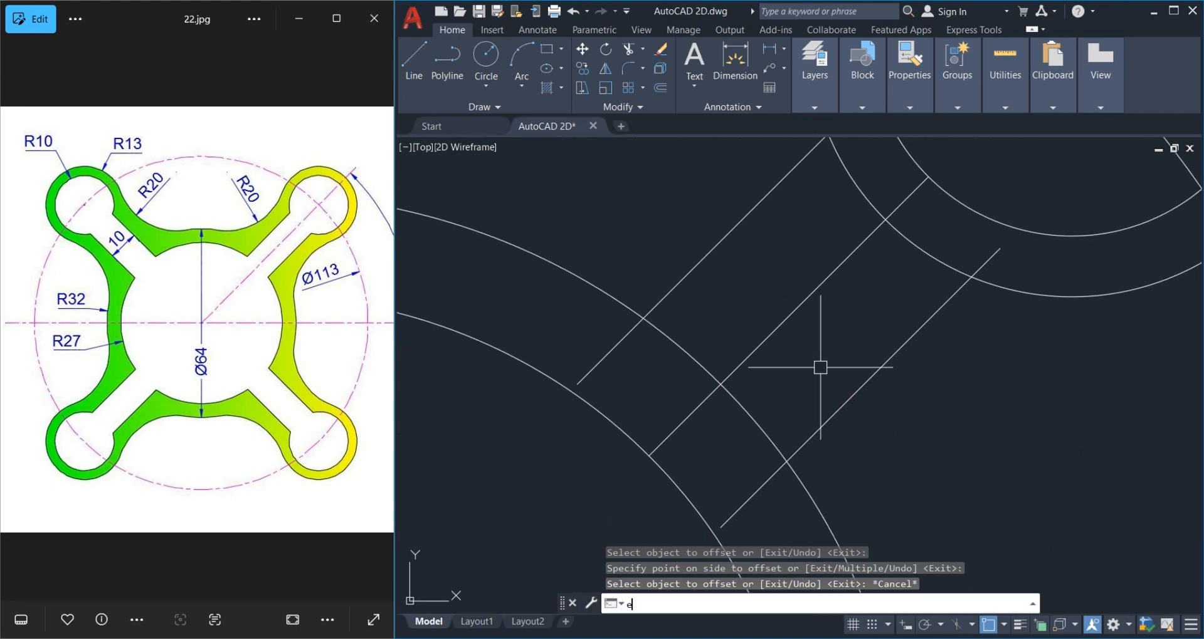
type("x")
key("Return")
middle_click_drag(775, 258, 748, 377)
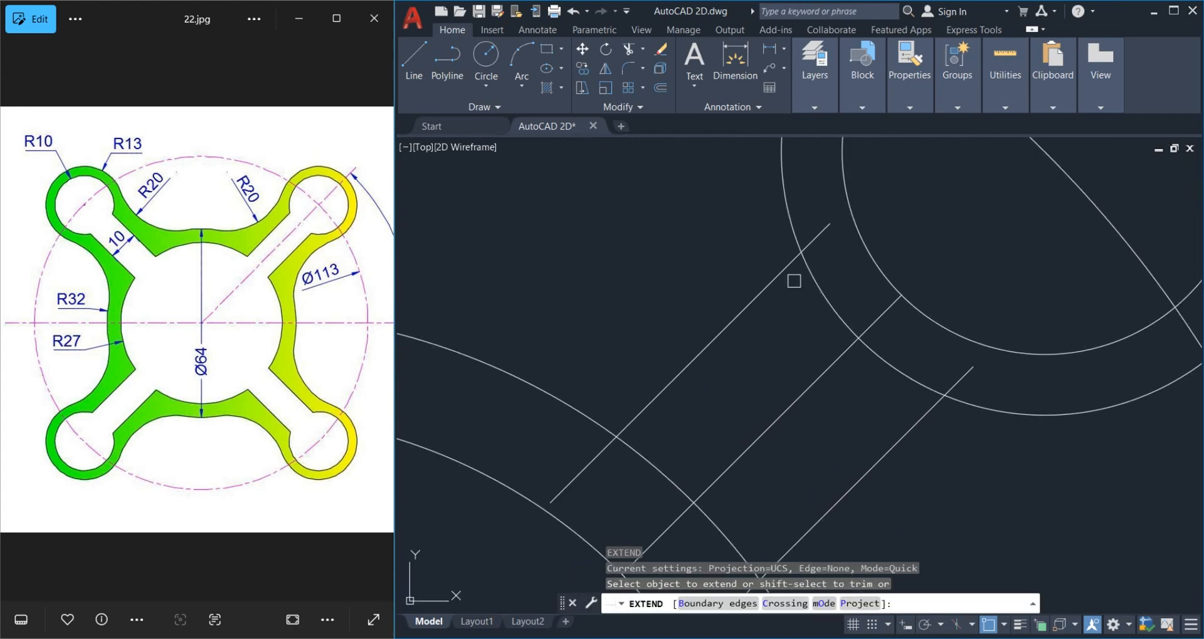
left_click(807, 255)
left_click(580, 470)
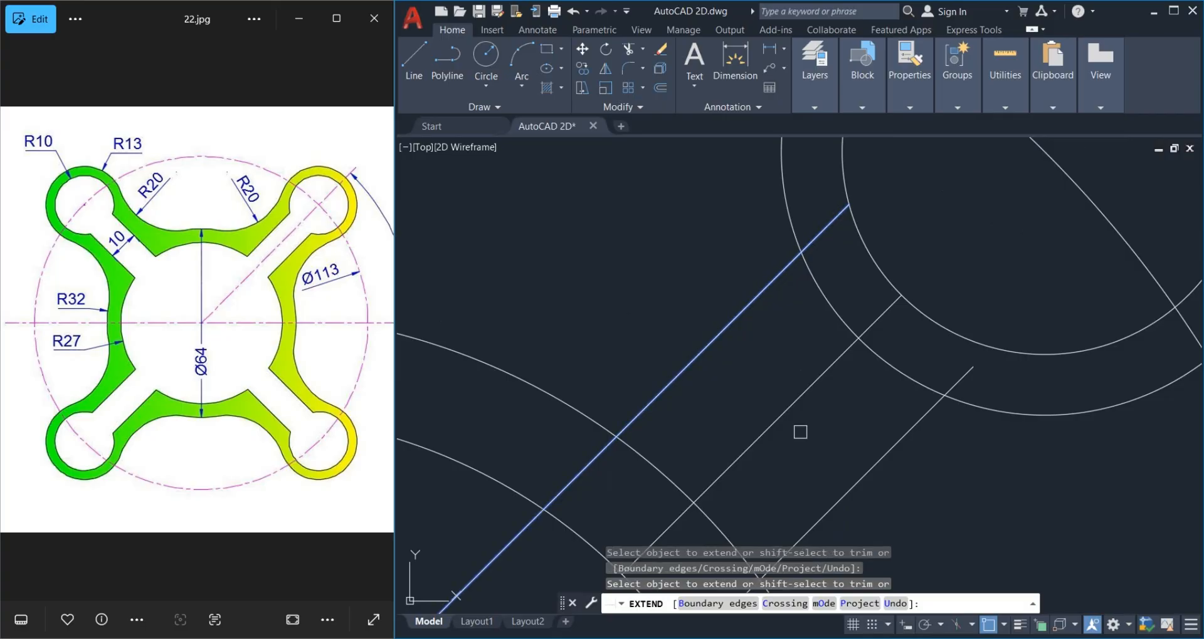
left_click(967, 373)
middle_click_drag(978, 494, 1002, 303)
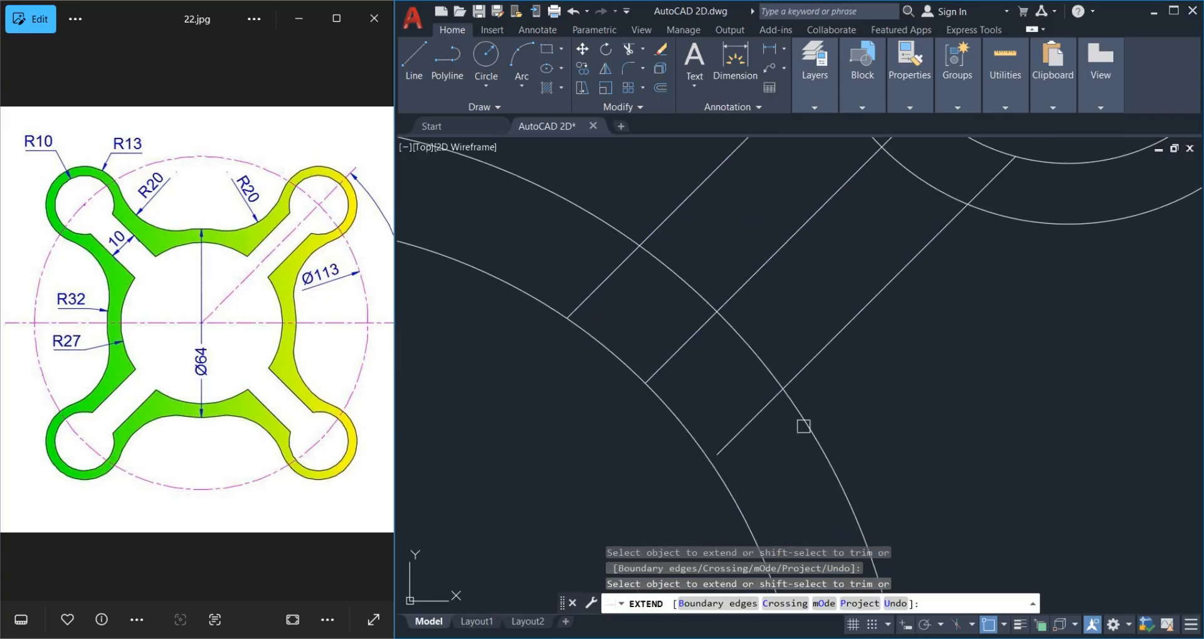
key("Escape")
Delete the middle diagonal line between the two offset lines.
scroll(868, 438, "down", 2)
middle_click_drag(878, 425, 778, 365)
left_click(778, 364)
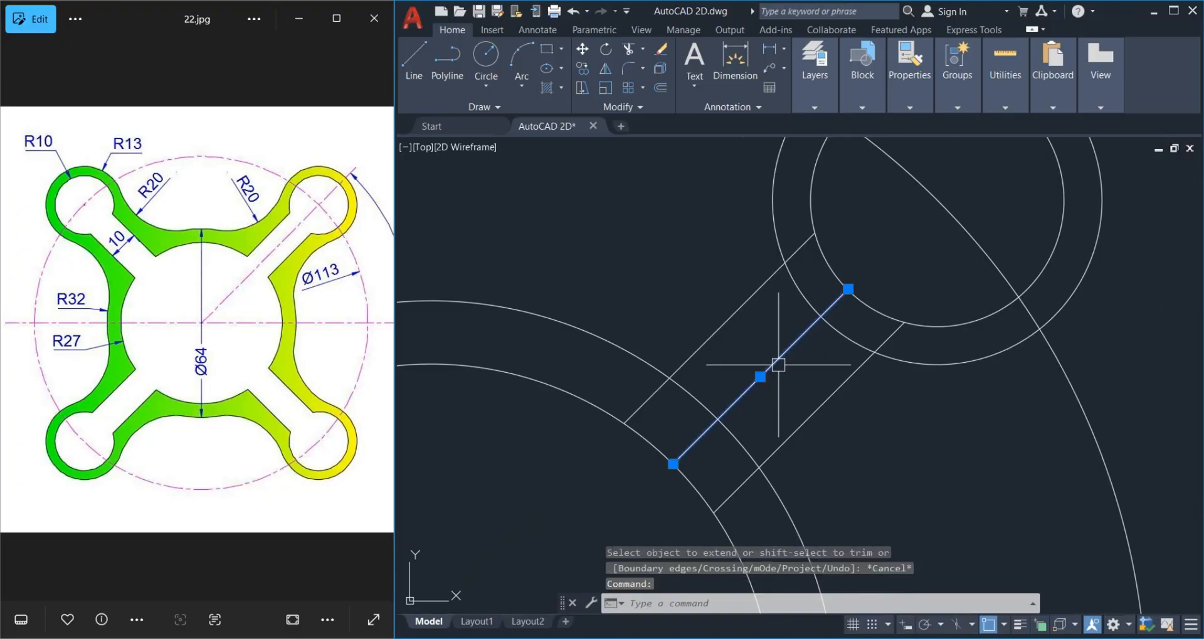
key("Delete")
Trim the arcs of both lobe circles and both central circles that cross the slot between the two parallel lines.
type("tr")
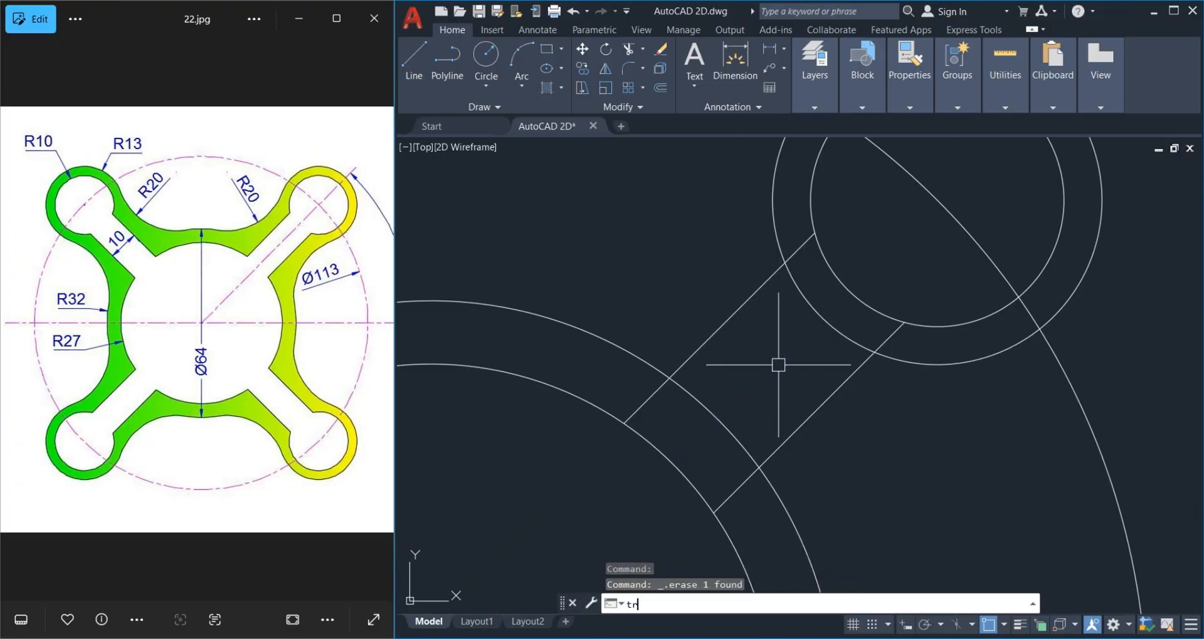
key("Return")
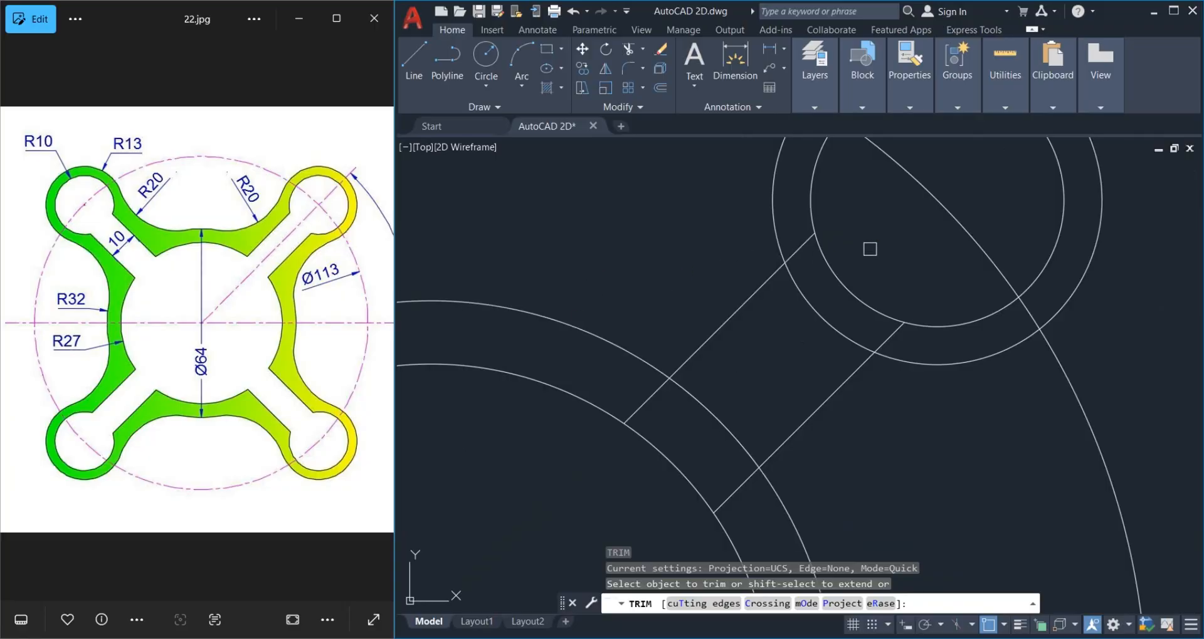
left_click_drag(870, 249, 640, 478)
scroll(640, 478, "down", 3)
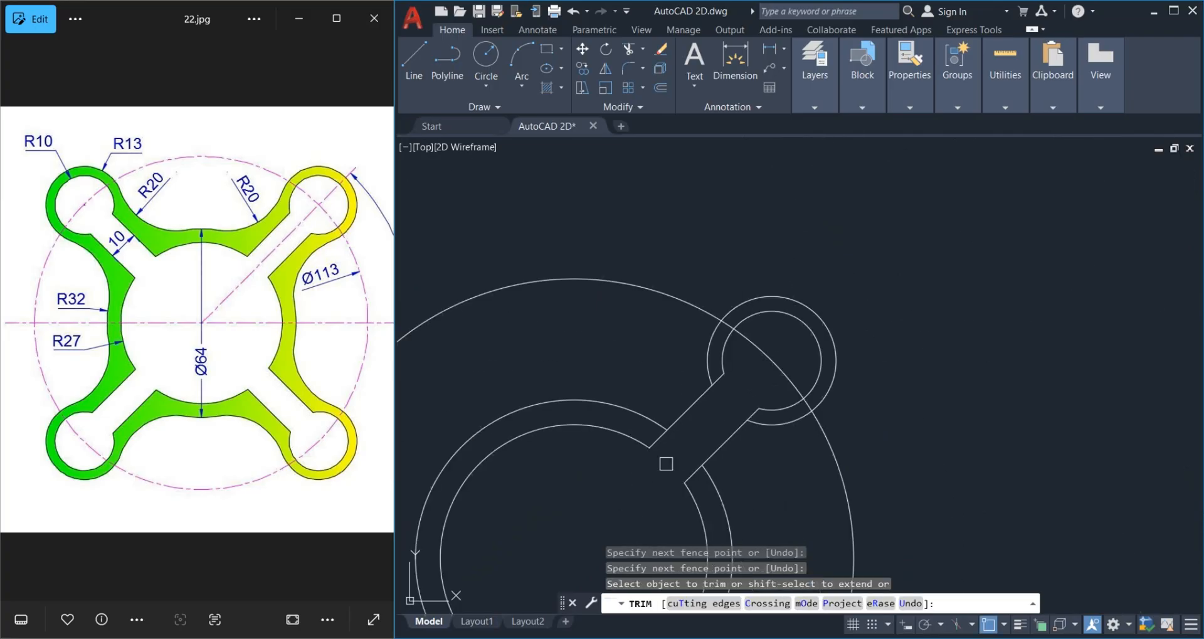
scroll(731, 422, "up", 3)
key("Escape")
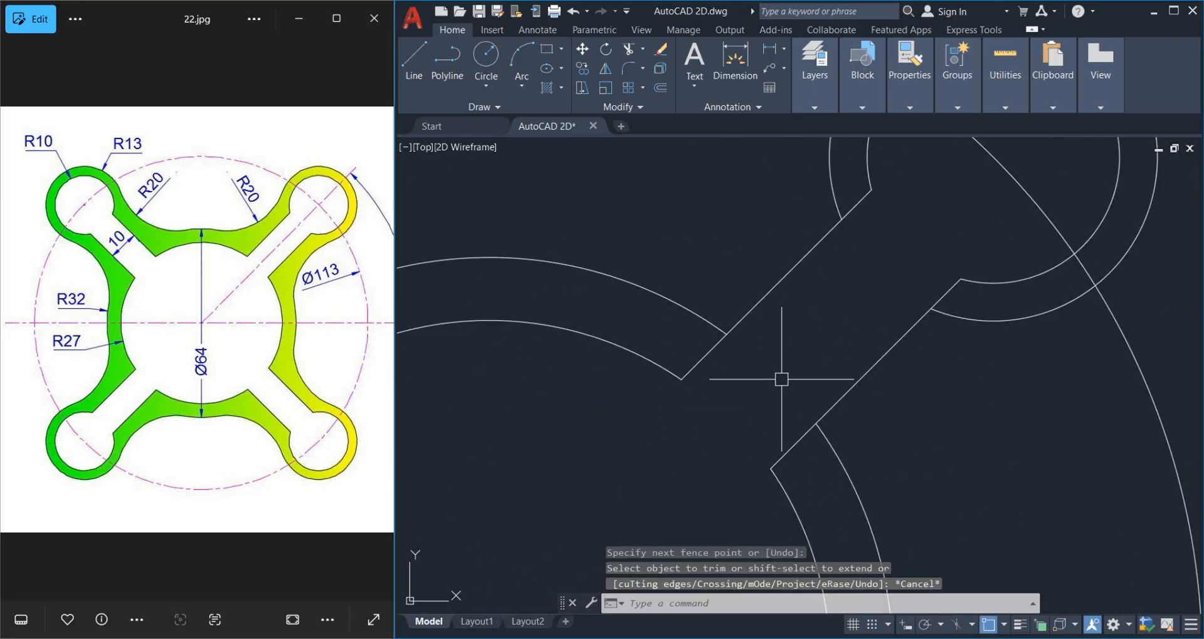
Fillet the outer central circle to the outer lobe arc on the upper side of the arm with radius 20.
scroll(779, 376, "down", 5)
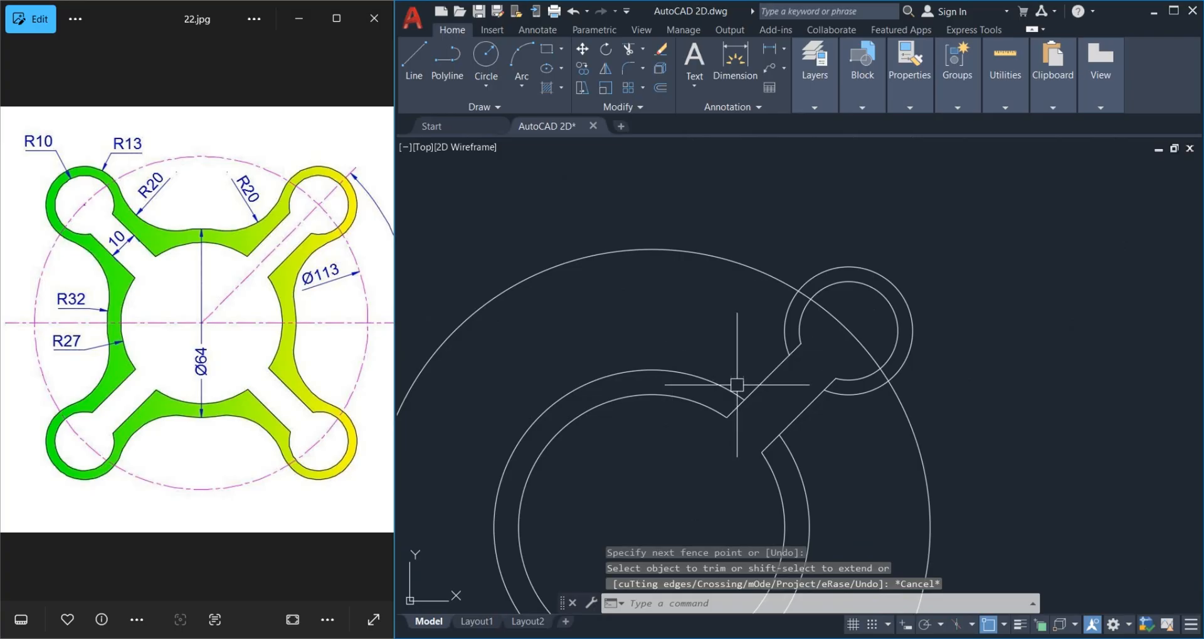
scroll(693, 398, "up", 4)
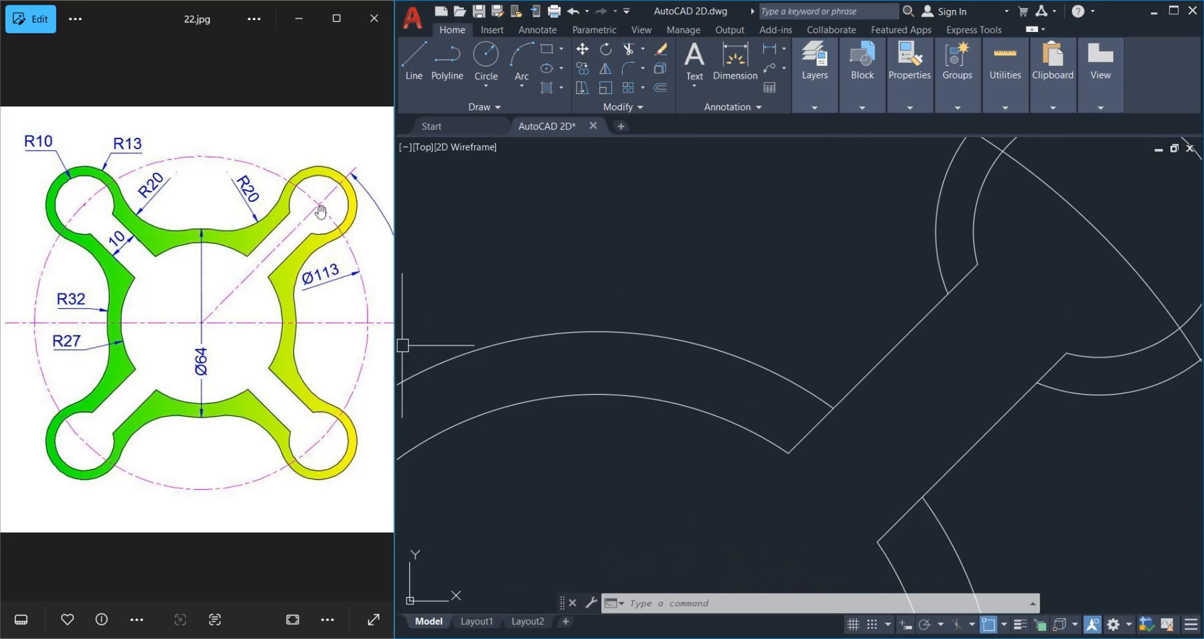
middle_click_drag(852, 290, 790, 344)
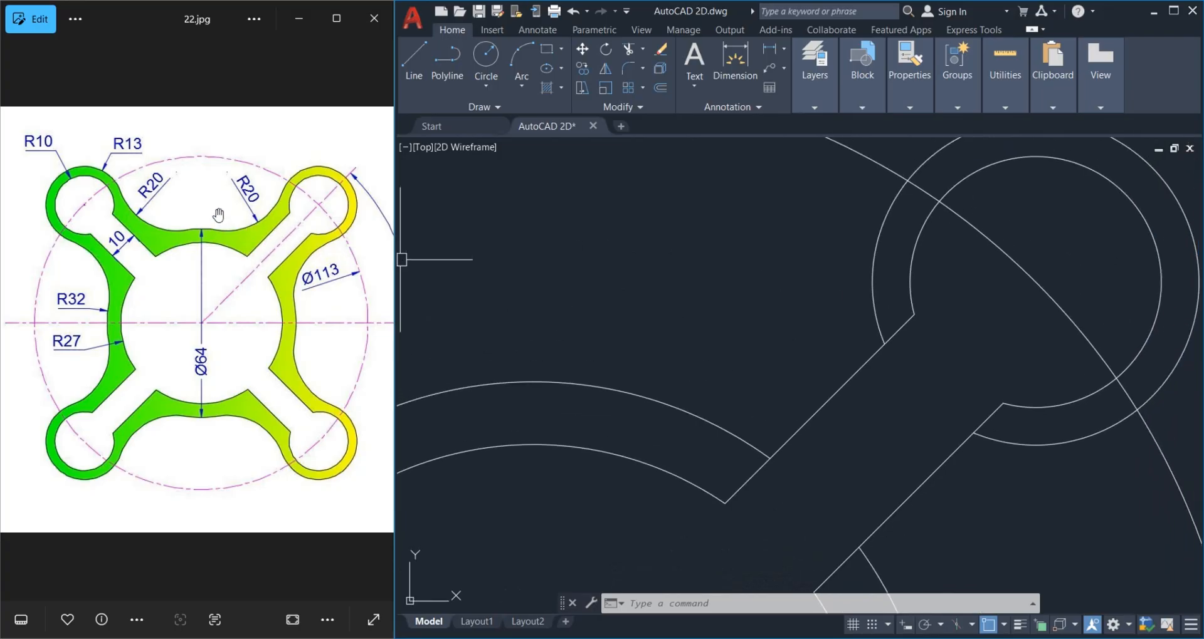
mouse_move(728, 317)
middle_mouse_down()
mouse_move(776, 333)
mouse_move(745, 313)
middle_mouse_up()
type("f")
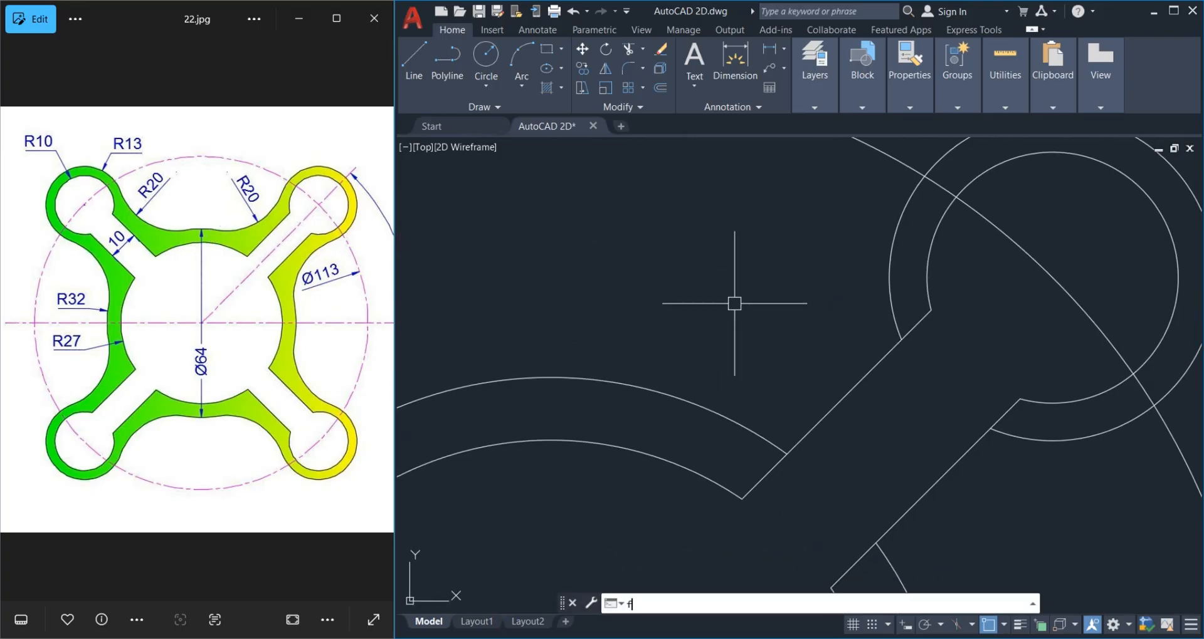
key("Return")
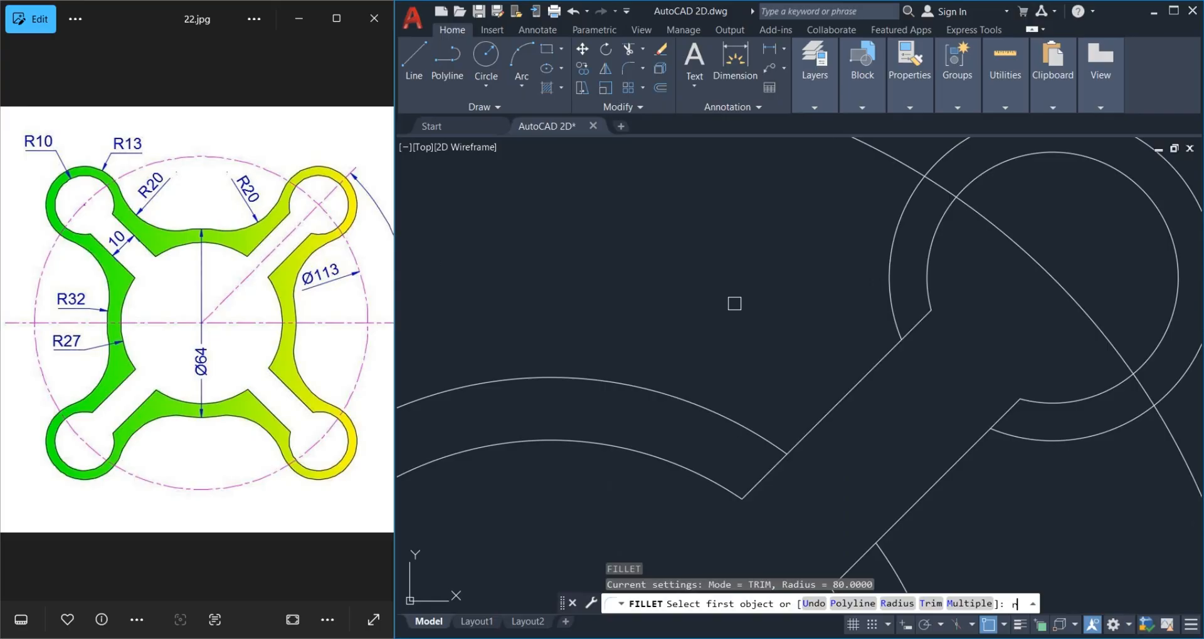
key("Return")
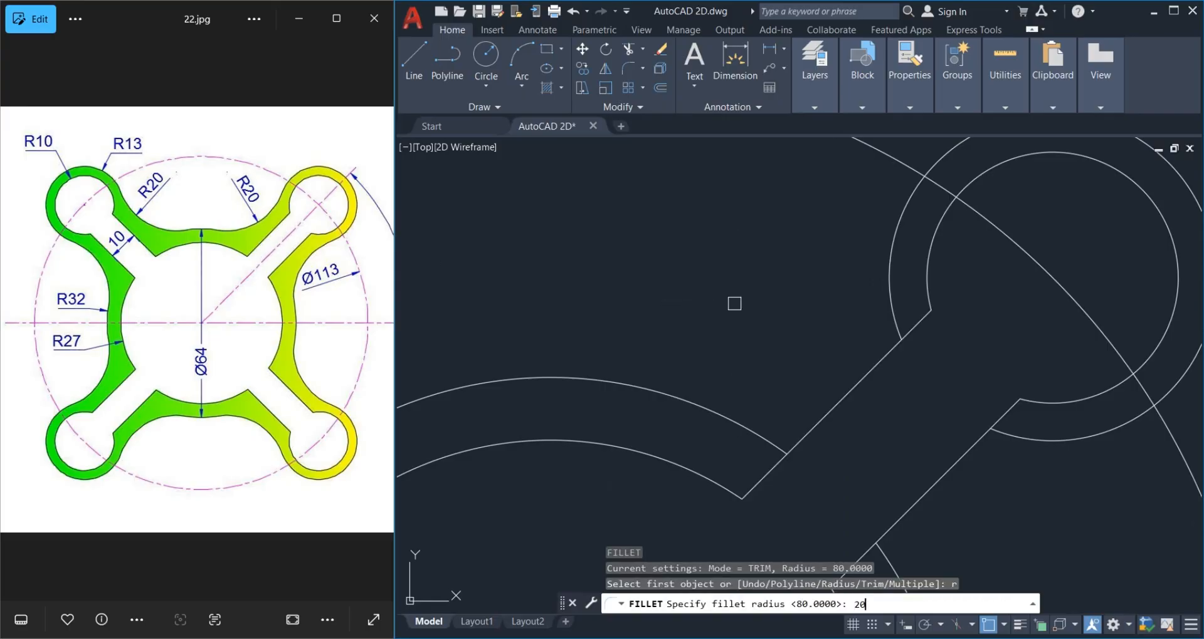
type("20")
key("Return")
left_click(682, 388)
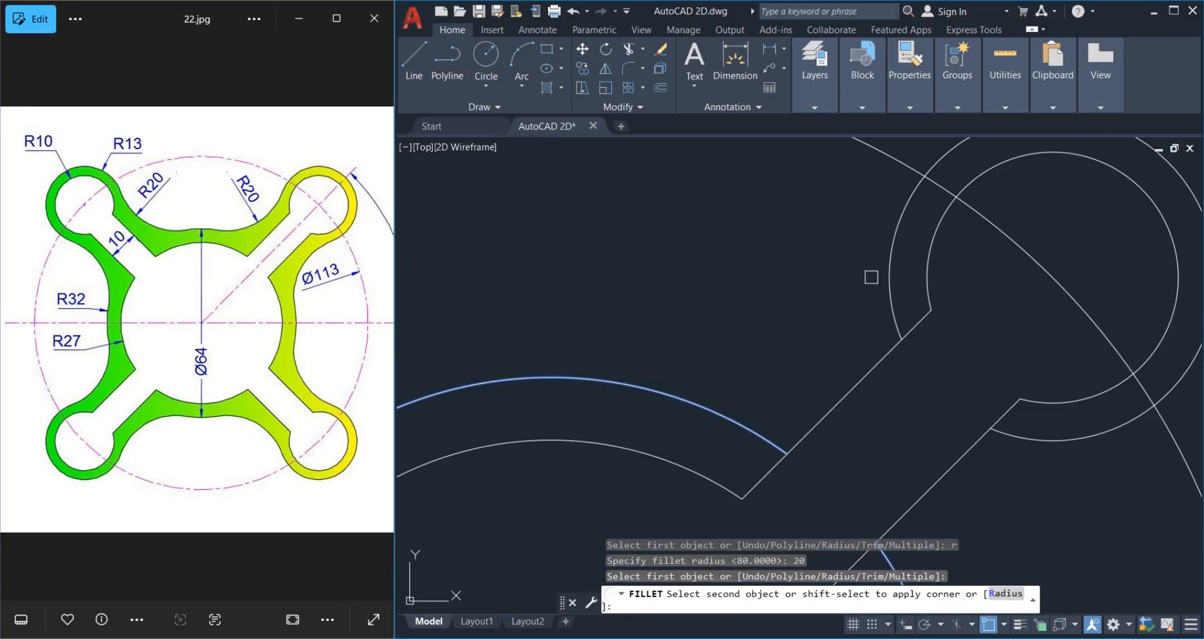
left_click(885, 258)
scroll(787, 315, "down", 3)
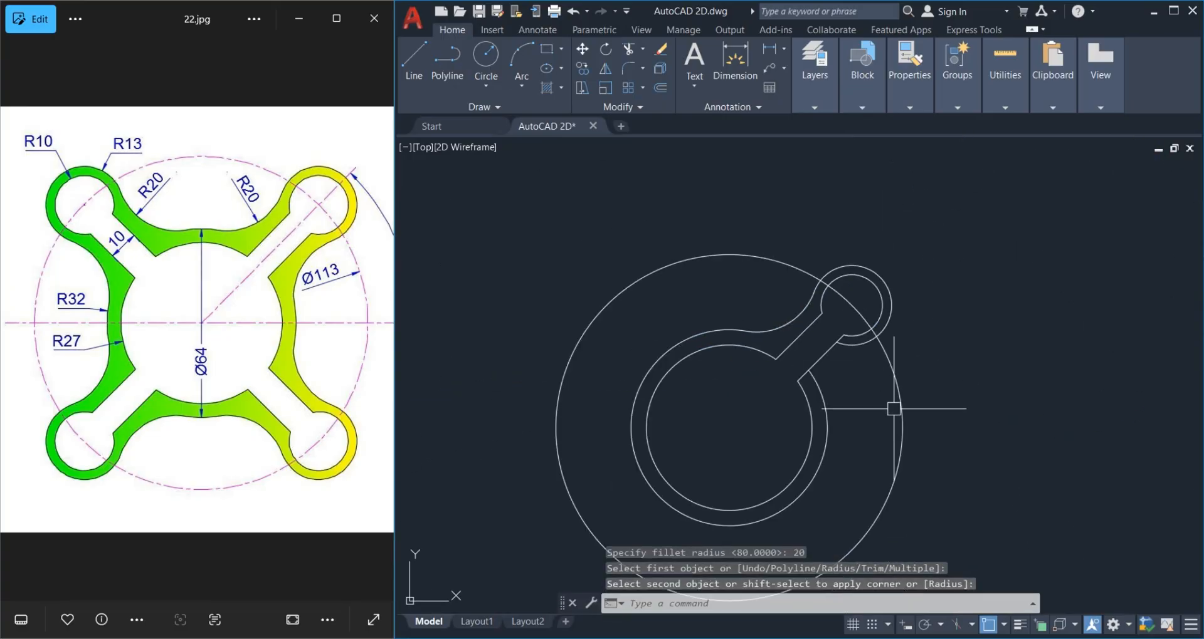
Fillet the outer central circle to the outer lobe arc on the lower side of the arm with the same radius 20.
scroll(812, 386, "up", 2)
middle_click_drag(868, 387, 854, 423)
key("Return")
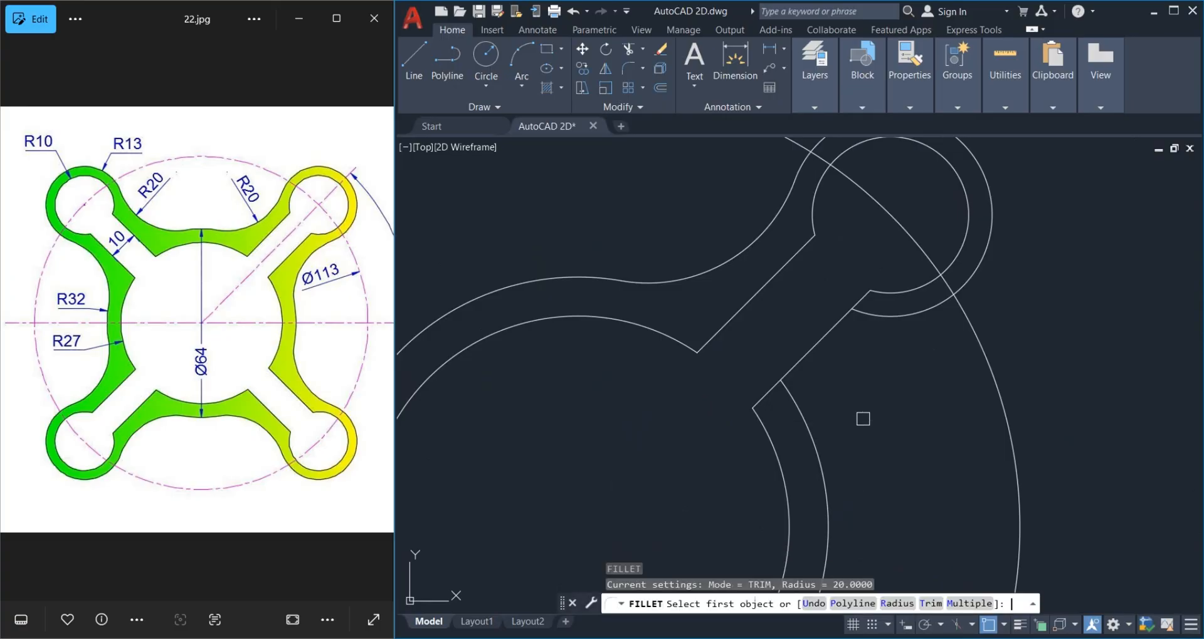
left_click(825, 458)
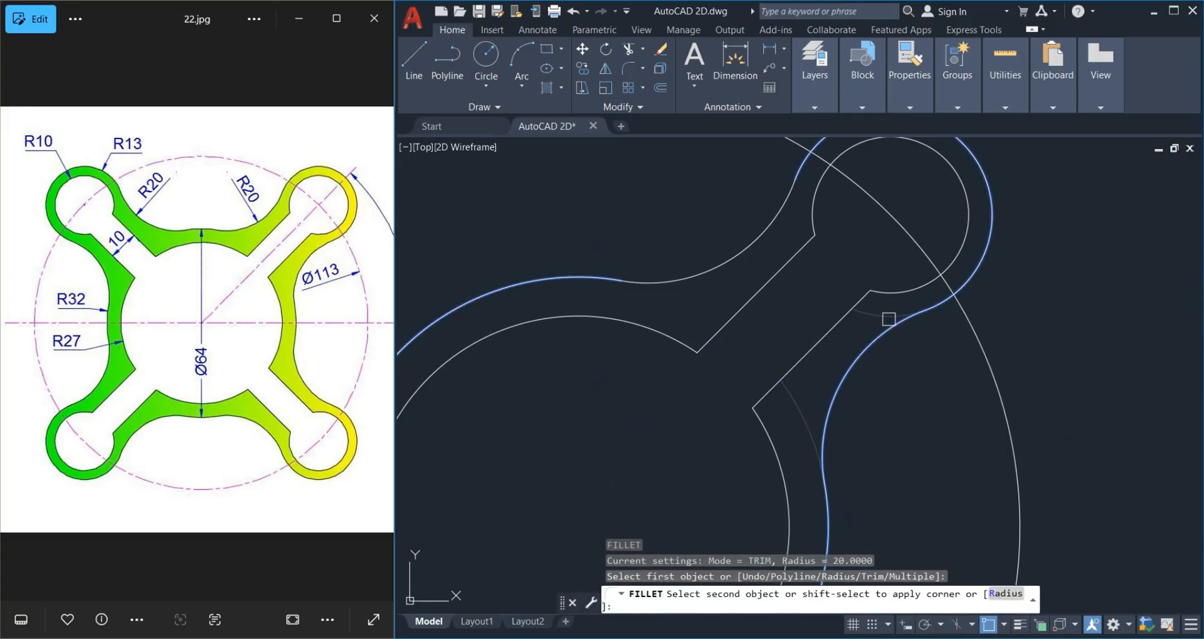
left_click(888, 319)
scroll(865, 247, "down", 3)
scroll(788, 341, "up", 4)
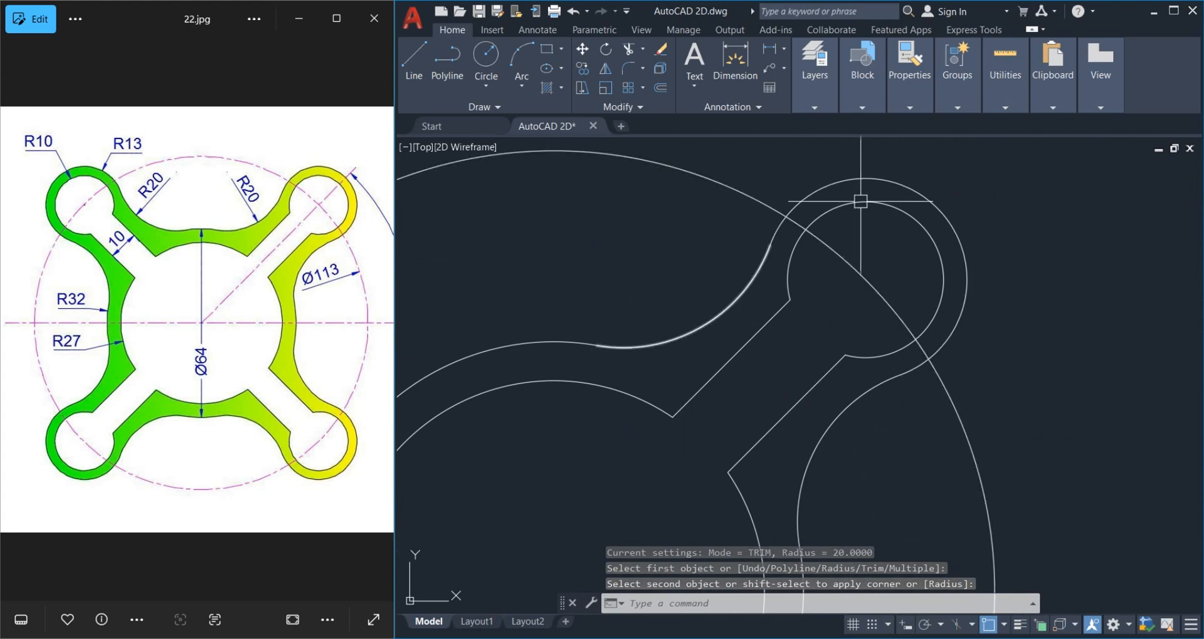
scroll(782, 325, "down", 4)
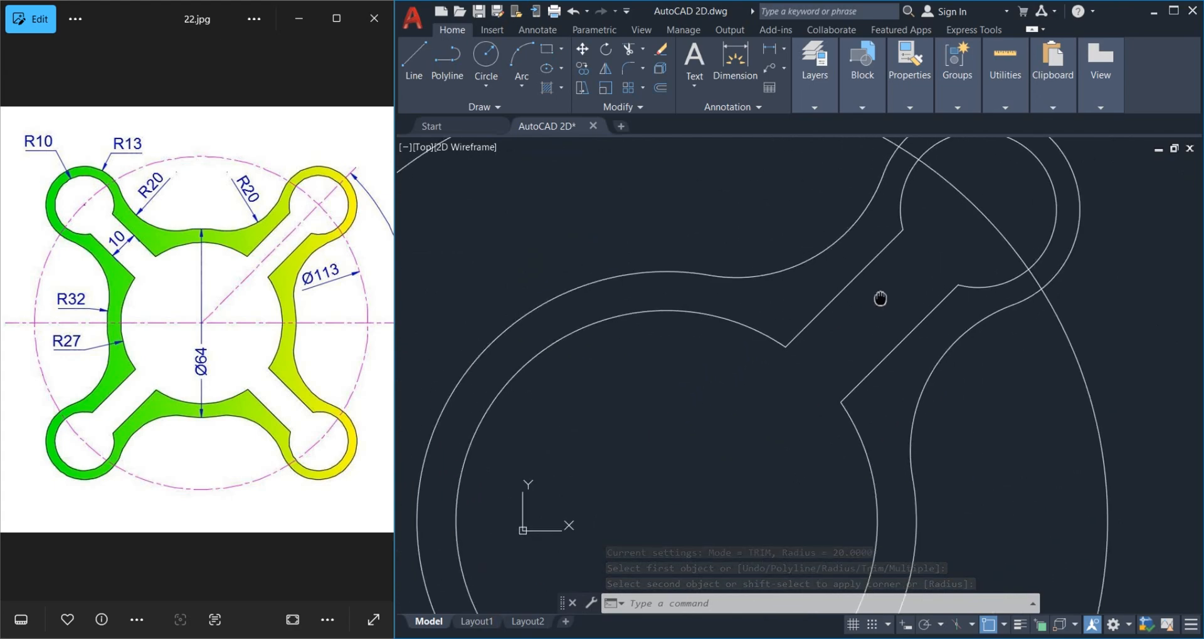
Join the two parallel slot lines and the inner lobe arc into one polyline.
scroll(849, 346, "up", 3)
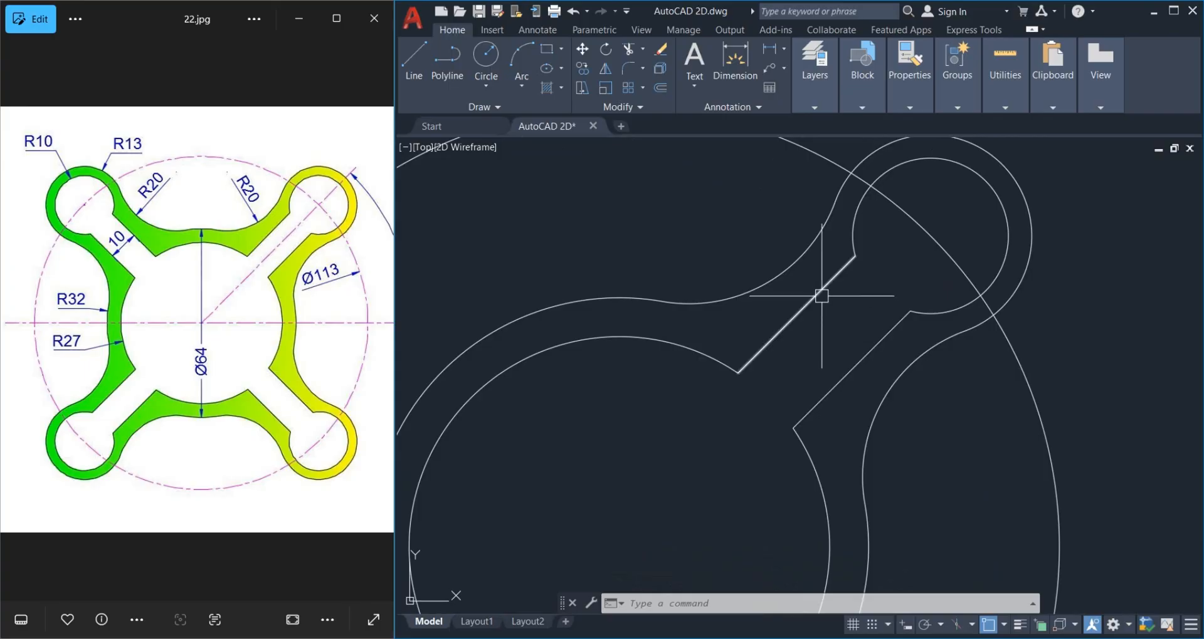
left_click(819, 291)
left_click(854, 226)
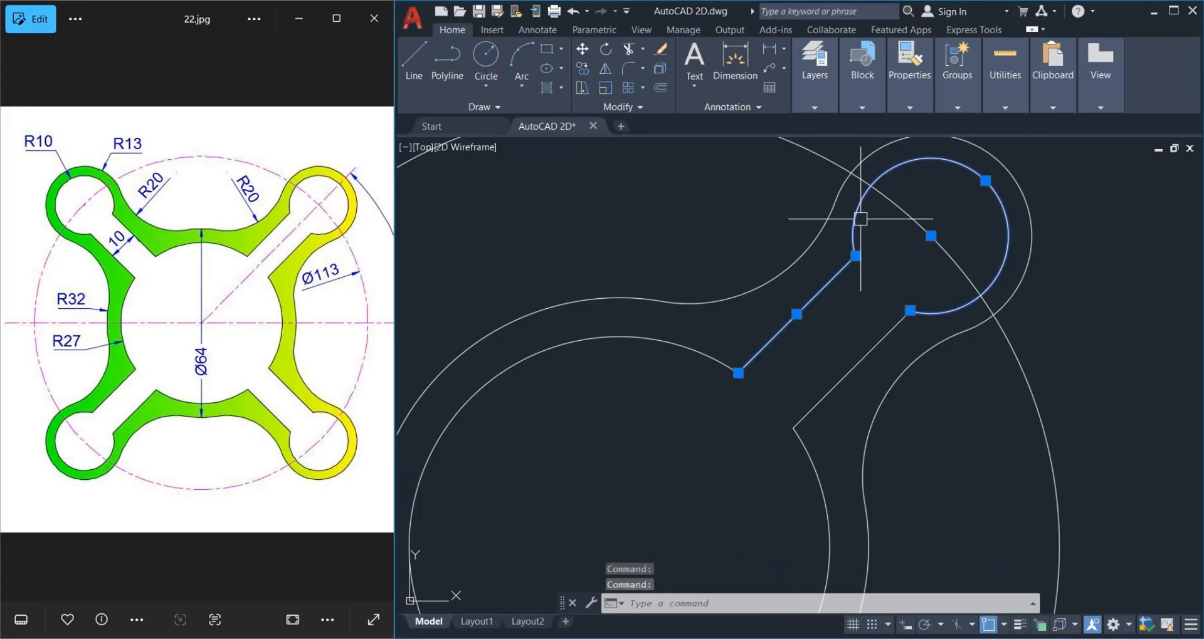
left_click(878, 343)
middle_click_drag(929, 435, 930, 377)
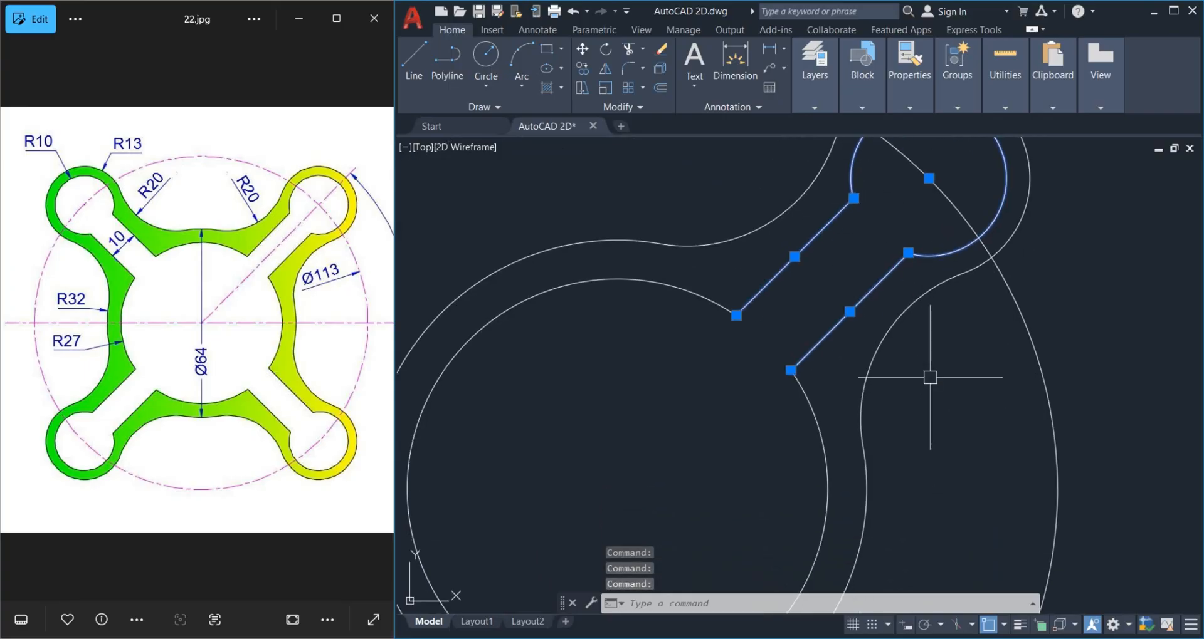
type("j")
key("Return")
Join the two radius 20 fillet arcs and the outer lobe arc into one polyline.
middle_click_drag(709, 238, 709, 299)
left_click(714, 301)
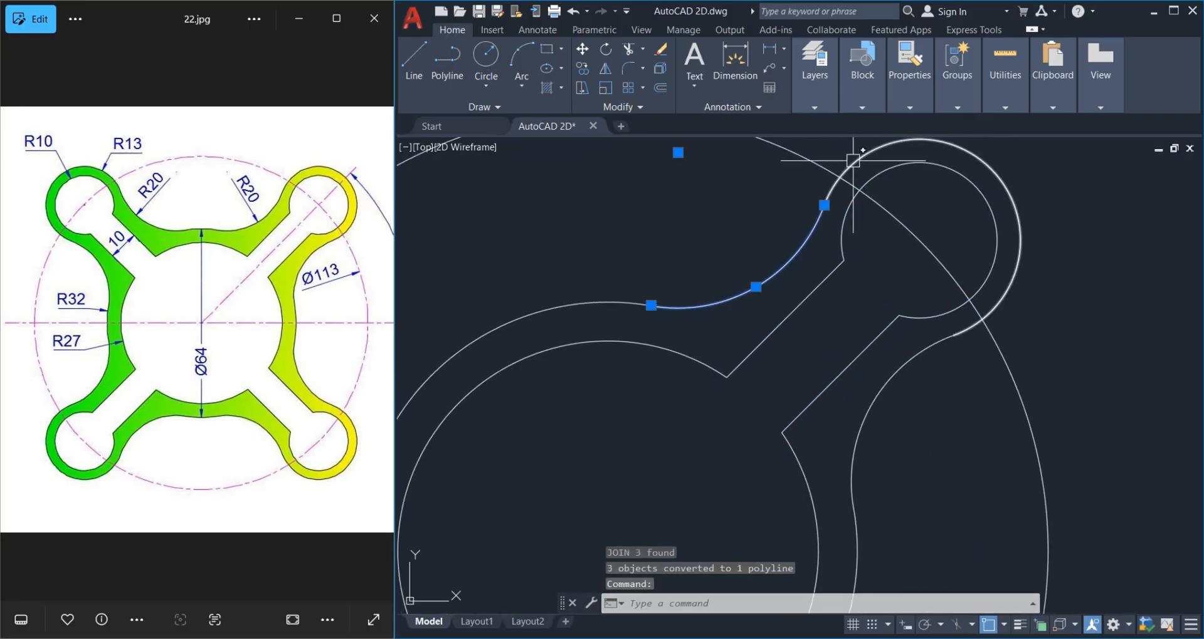
left_click(827, 191)
left_click(899, 375)
middle_click_drag(932, 453, 933, 395)
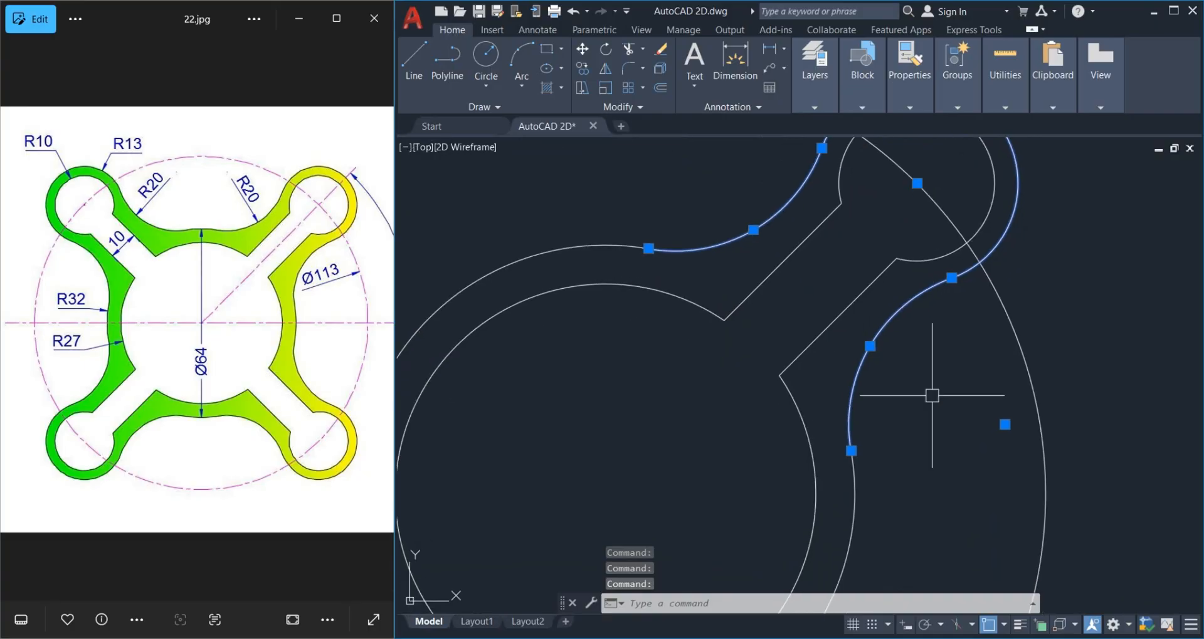
type("j")
key("Return")
Delete the large construction circle that passes through the lobe's center.
scroll(799, 263, "down", 2)
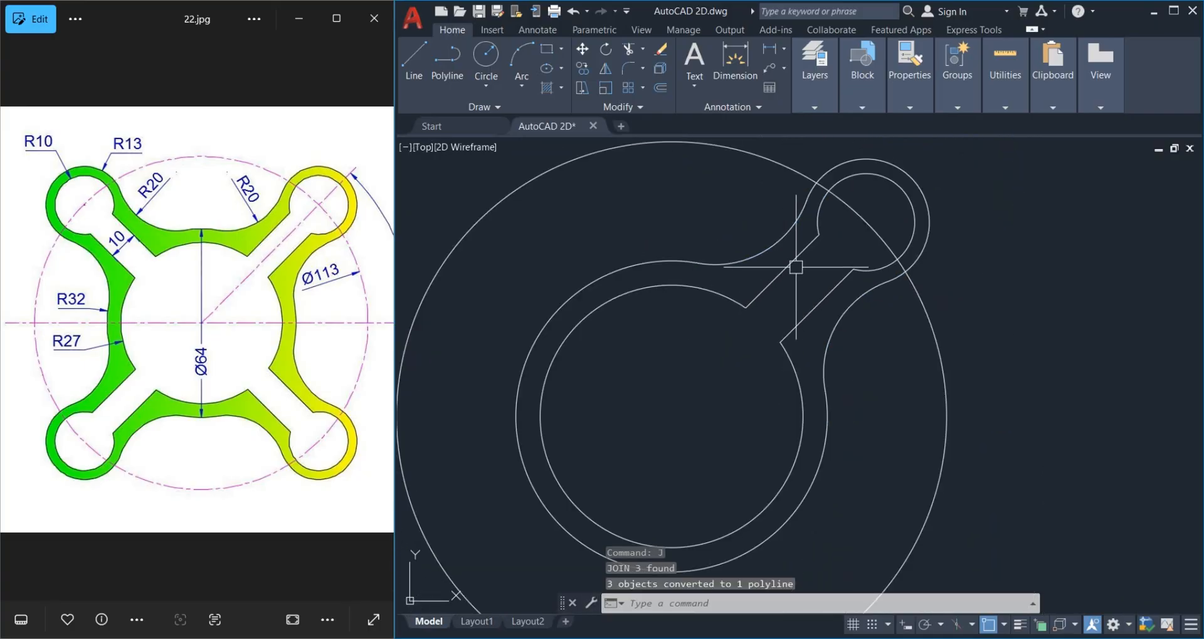
middle_click_drag(798, 263, 721, 316)
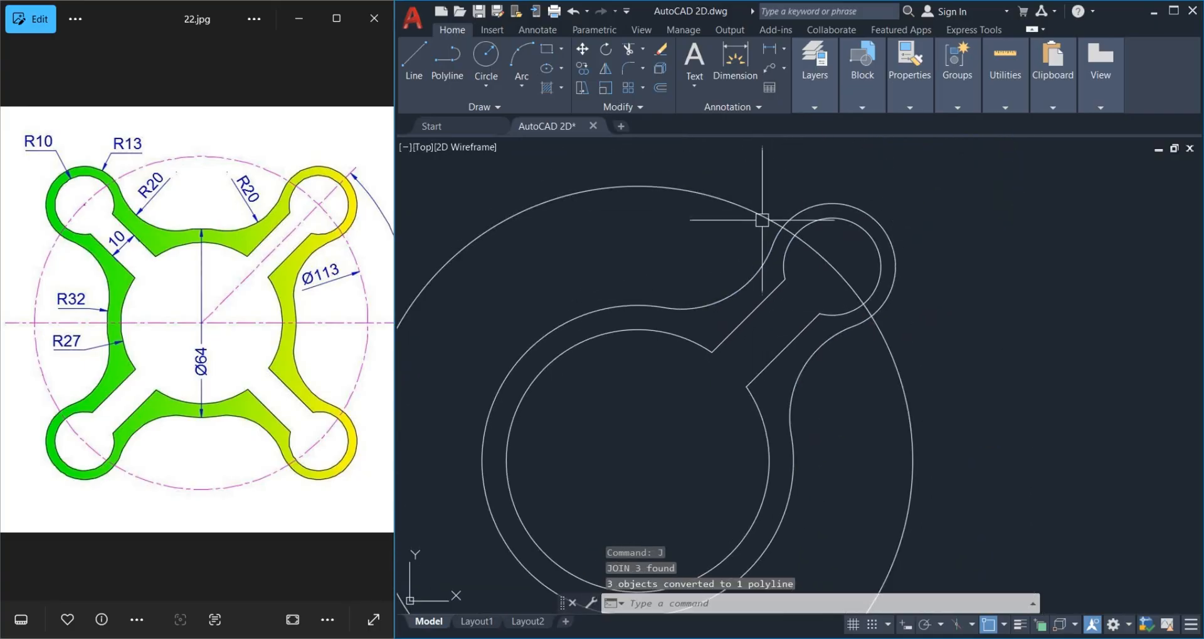
left_click(708, 192)
key("Delete")
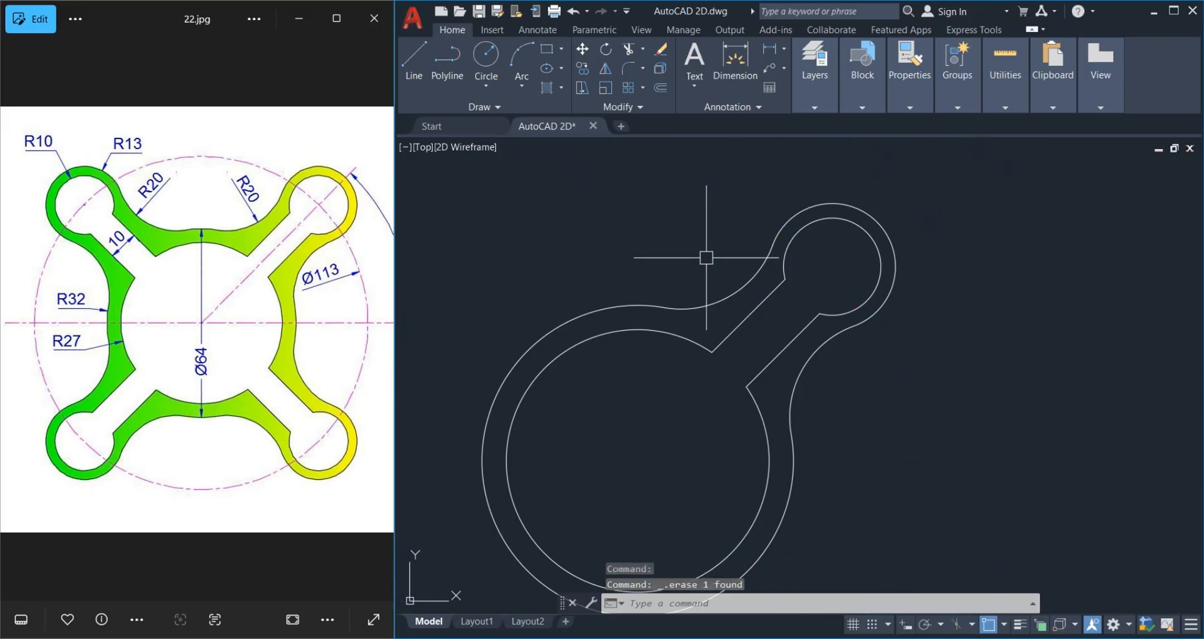
Create a polar array of the inner slot polyline and the outer lobe polyline around the center of the central circles.
middle_click_drag(706, 267, 732, 245)
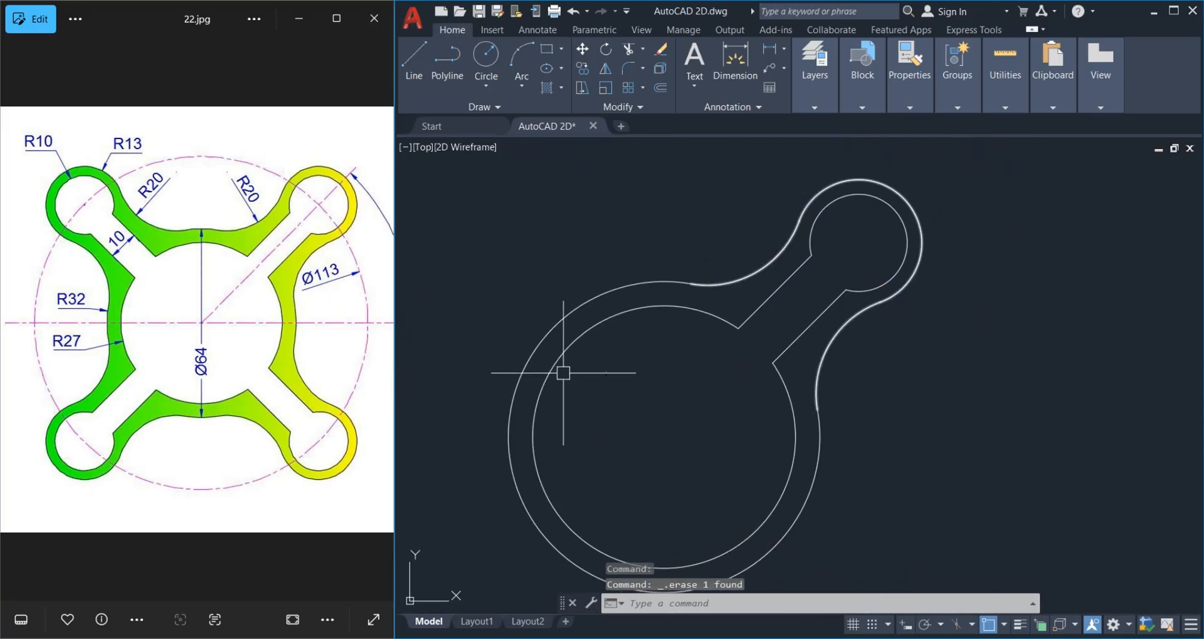
middle_click_drag(693, 466, 717, 435)
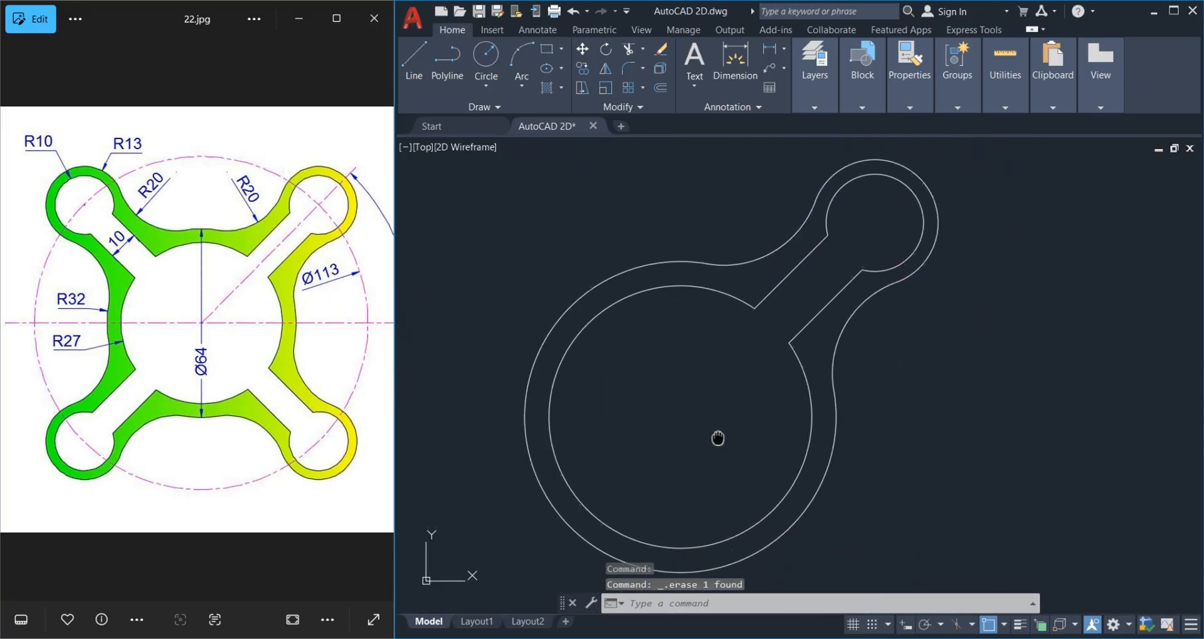
left_click(786, 237)
left_click(801, 258)
middle_click_drag(932, 399, 947, 388)
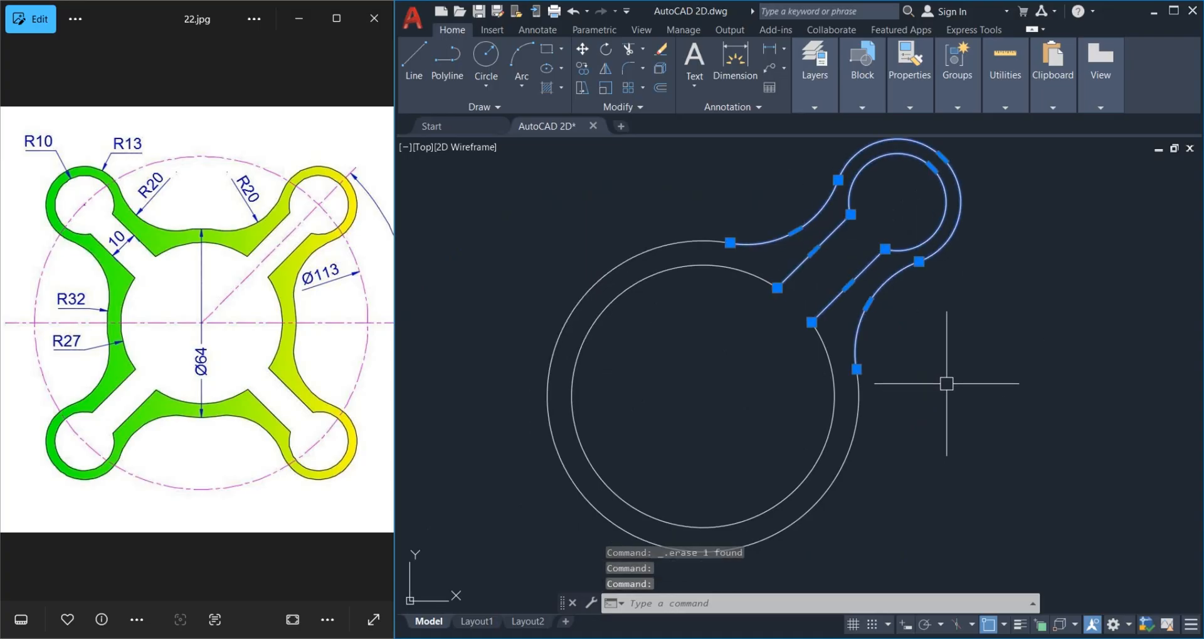
type("ar")
key("Return")
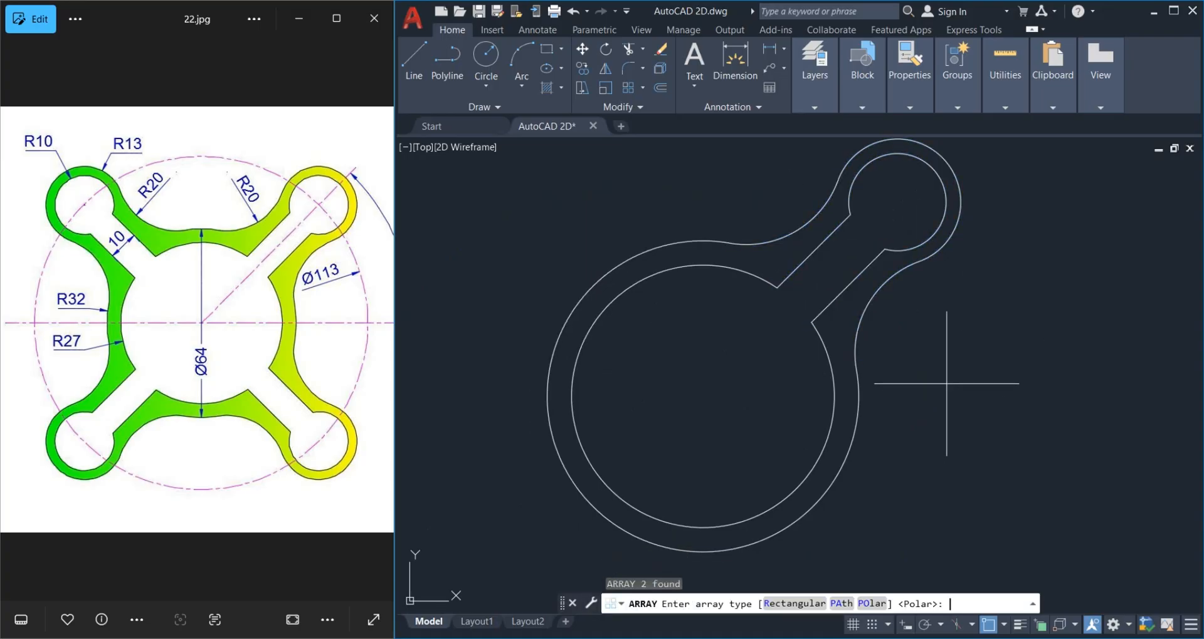
key("Return")
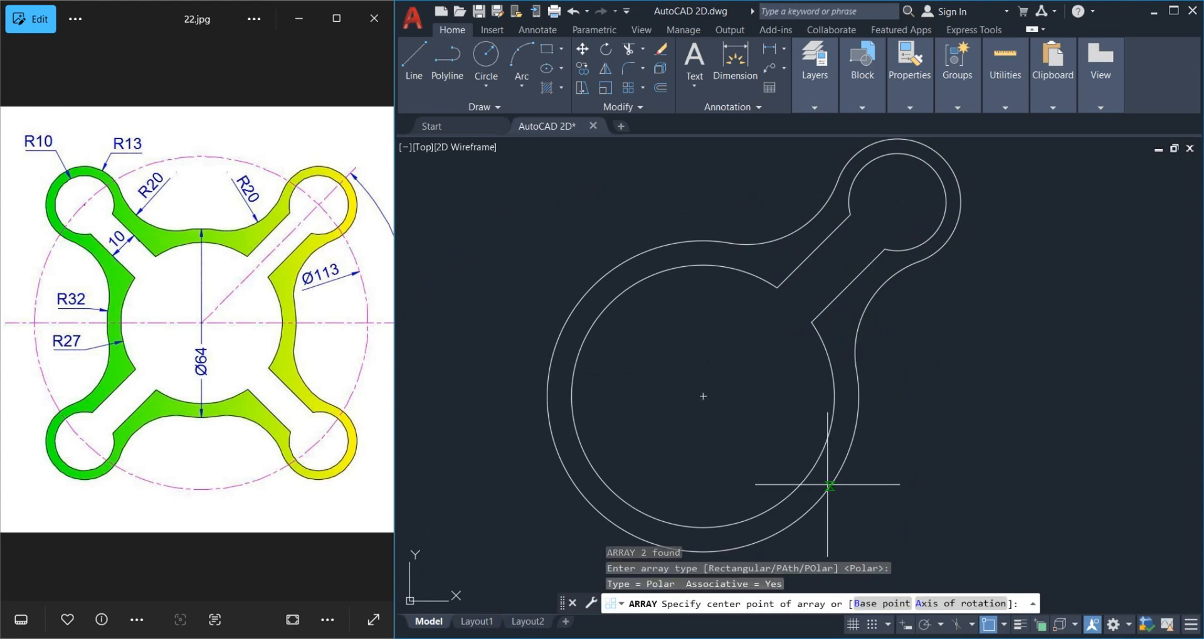
left_click(703, 396)
Set the polar array to 4 items over 360 degrees and finish the array.
scroll(653, 270, "down", 5)
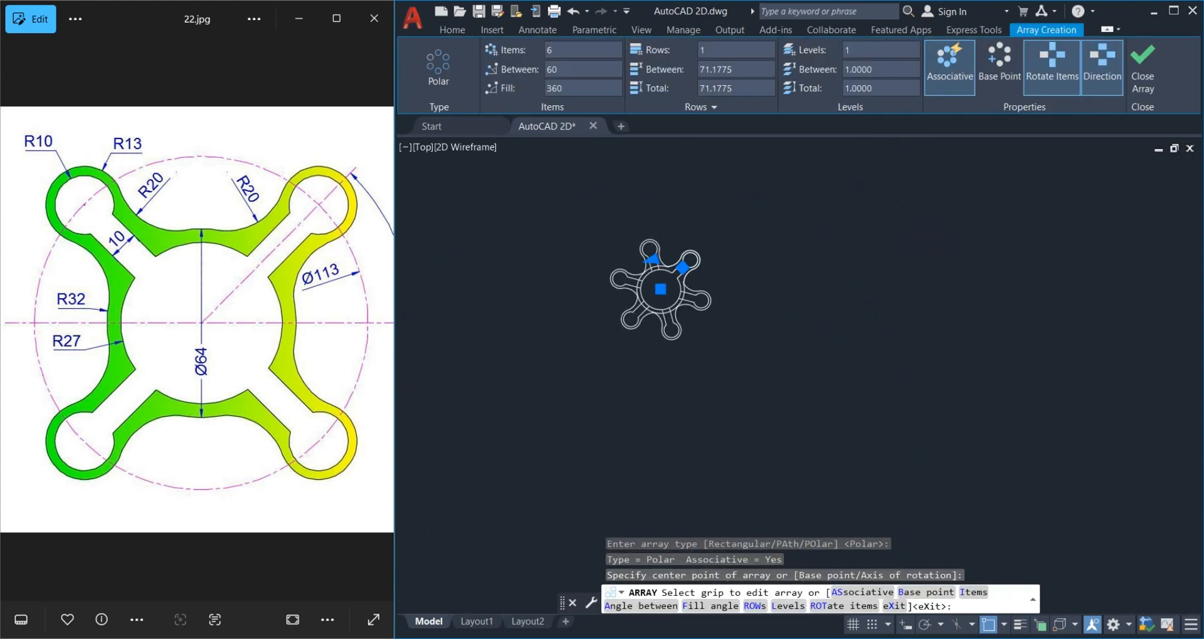
scroll(626, 295, "up", 4)
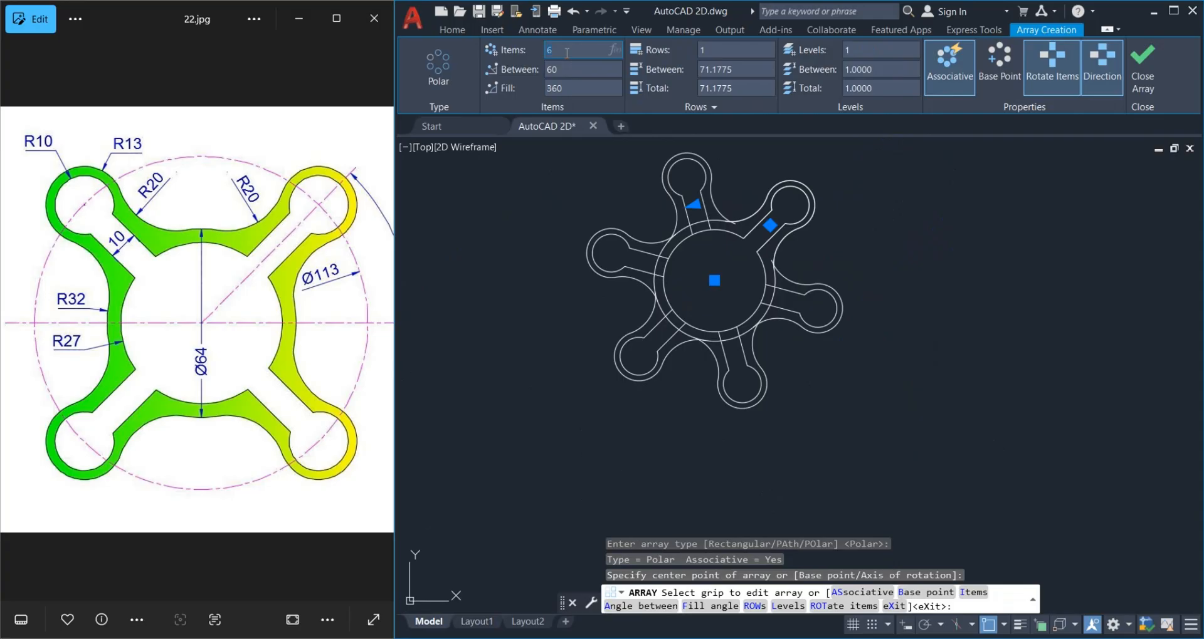
key("Return")
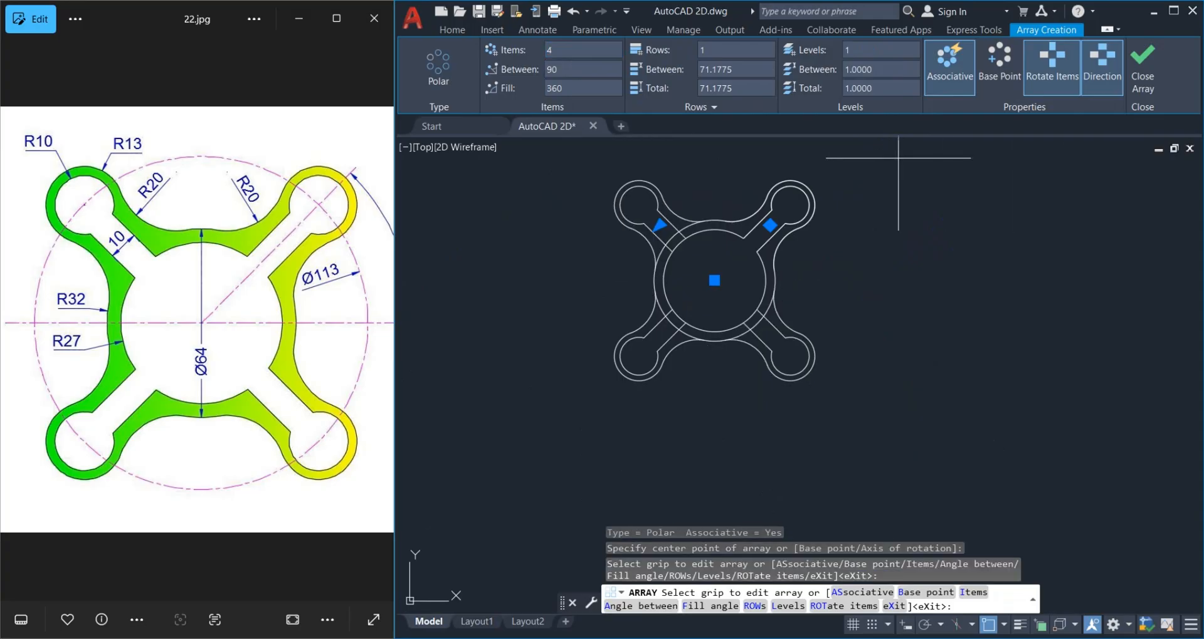
left_click(1139, 74)
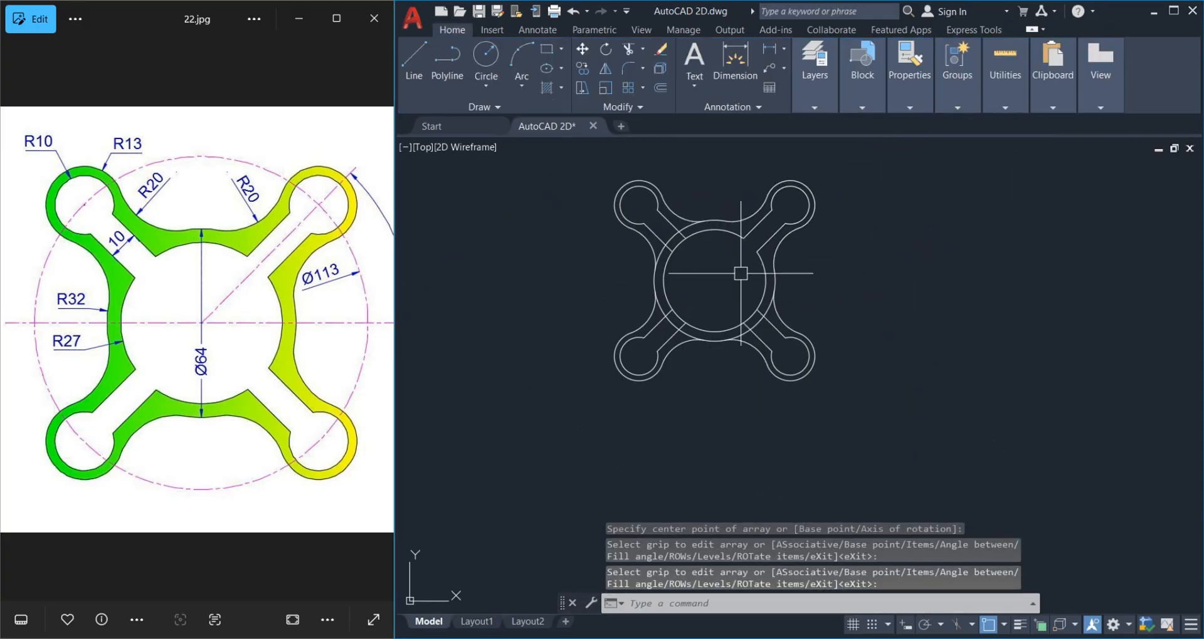
Trim both central circles across the upper-left arm's slot and the leftover outer circle arc beside its upper fillet.
scroll(730, 274, "up", 5)
middle_click_drag(610, 385, 673, 368)
middle_click_drag(682, 326, 678, 343)
type("tr")
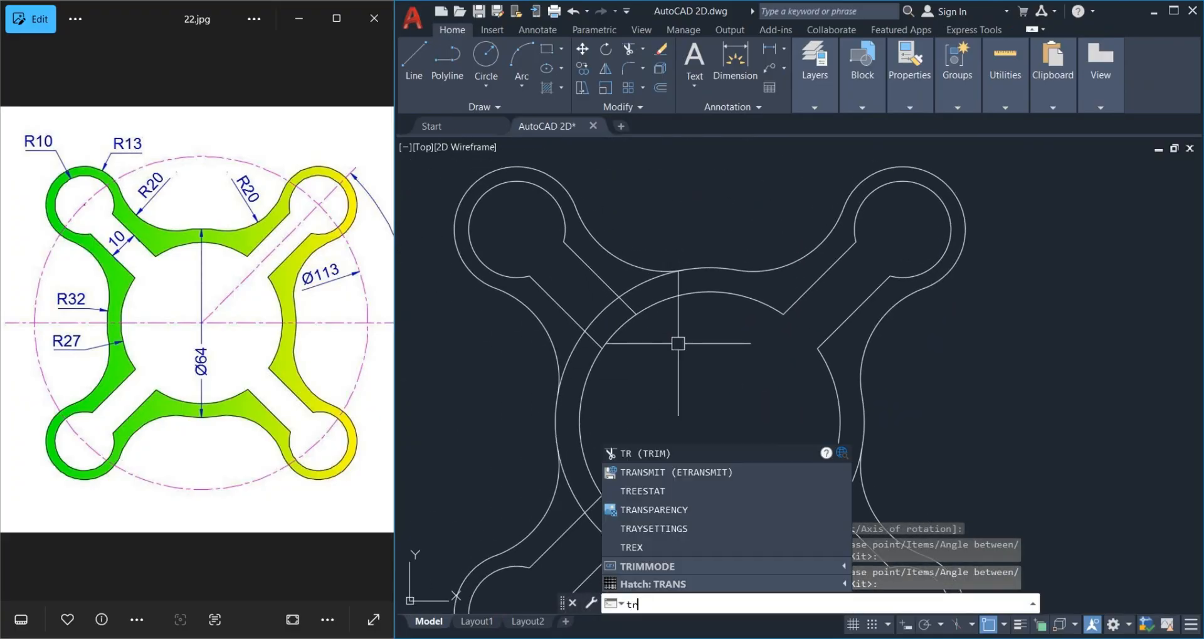
key("Return")
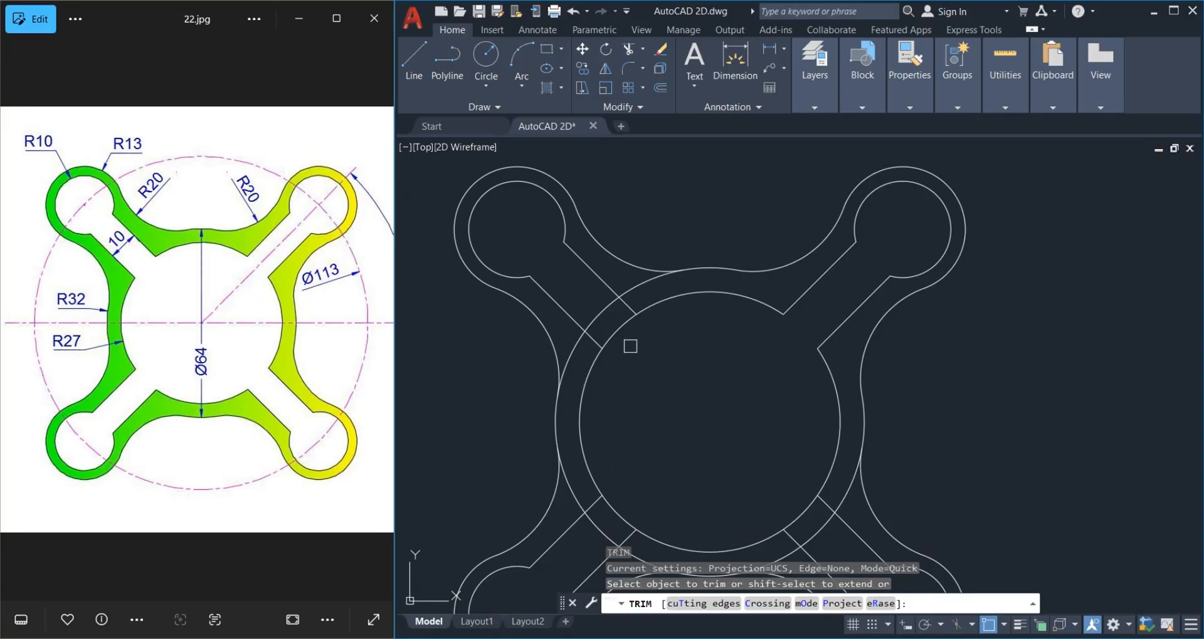
left_click(630, 346)
left_click(594, 311)
left_click(617, 294)
left_click(637, 287)
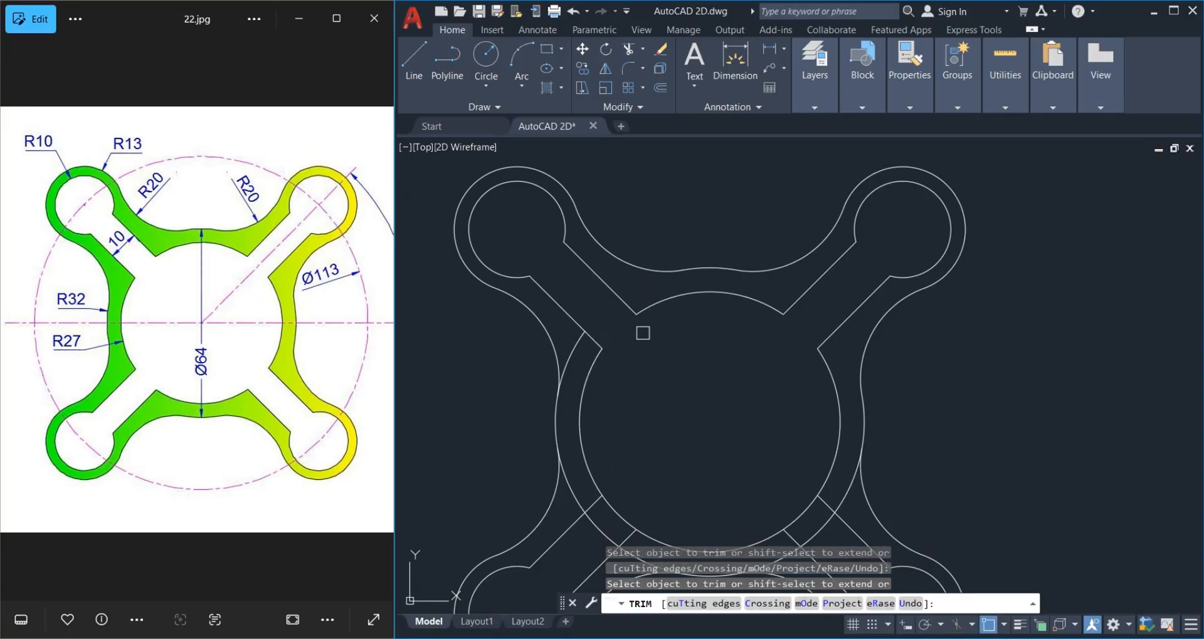
Trim both central circles across the lower-left arm's slot and the leftover outer circle arcs beside its fillets.
middle_click_drag(658, 393, 705, 323)
middle_click_drag(736, 367, 760, 278)
left_click(700, 350)
left_click(662, 383)
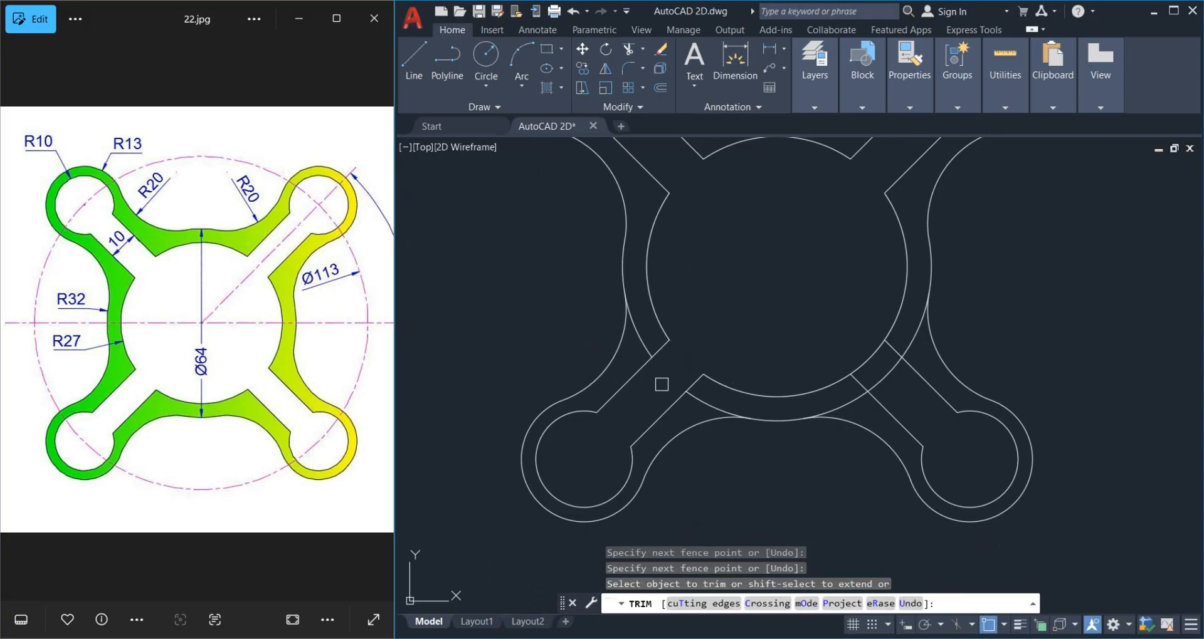
left_click(646, 341)
left_click(646, 337)
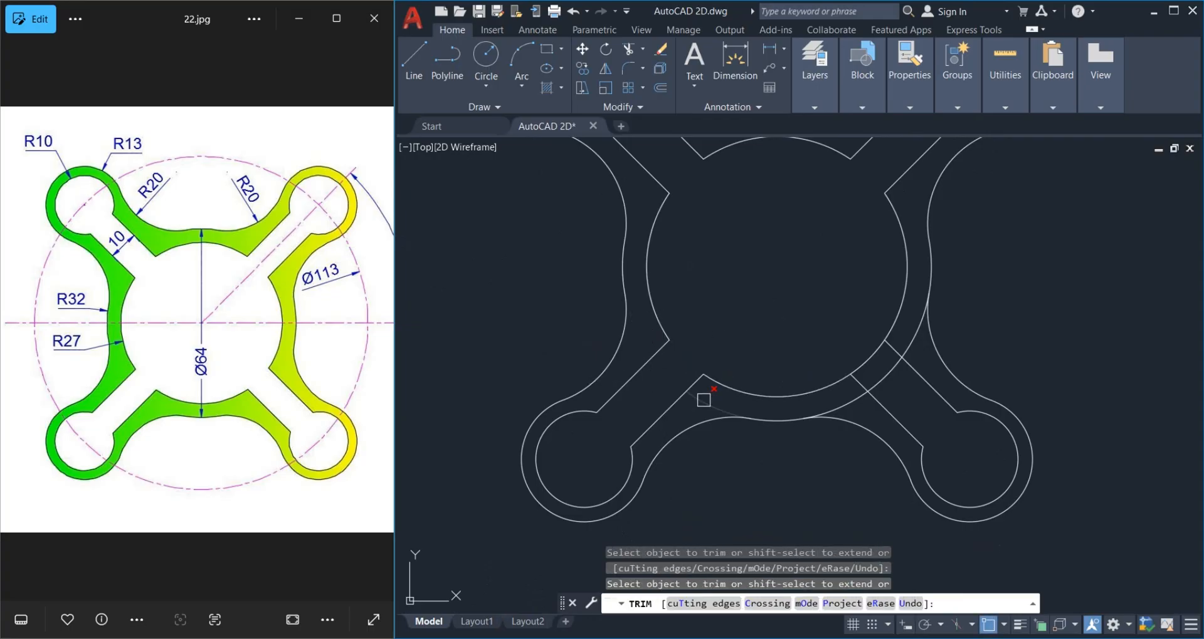
Trim both central circles across the lower-right arm's slot and the leftover outer circle arcs beside its fillets, and end trimming.
left_click(860, 349)
left_click(899, 384)
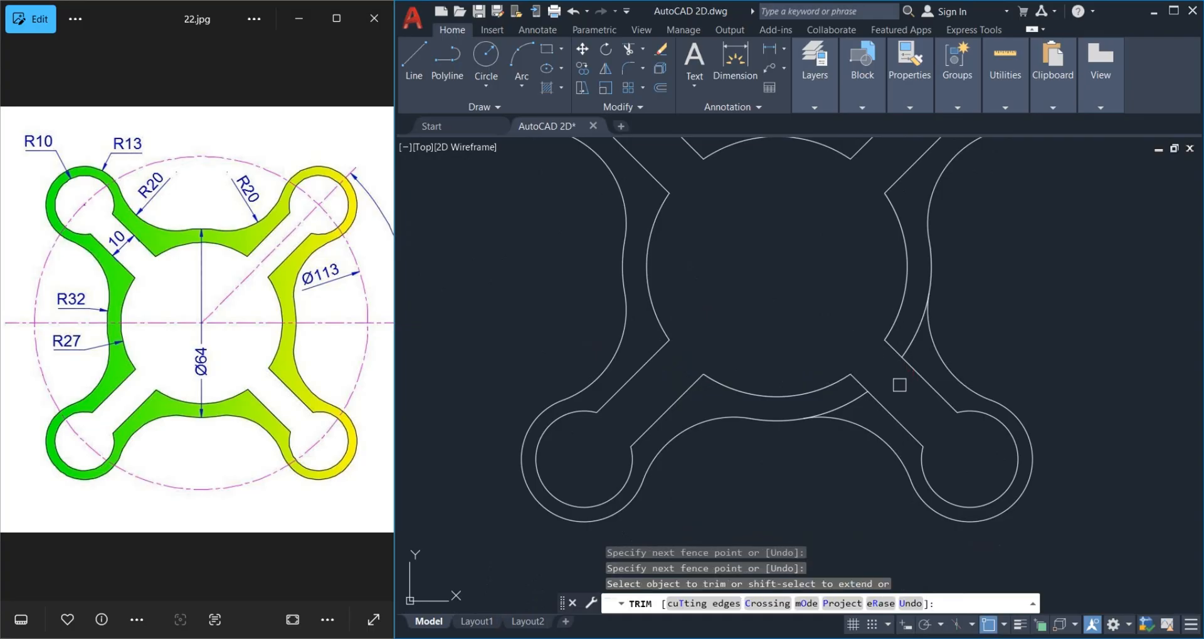
left_click(847, 398)
left_click(848, 400)
left_click(889, 364)
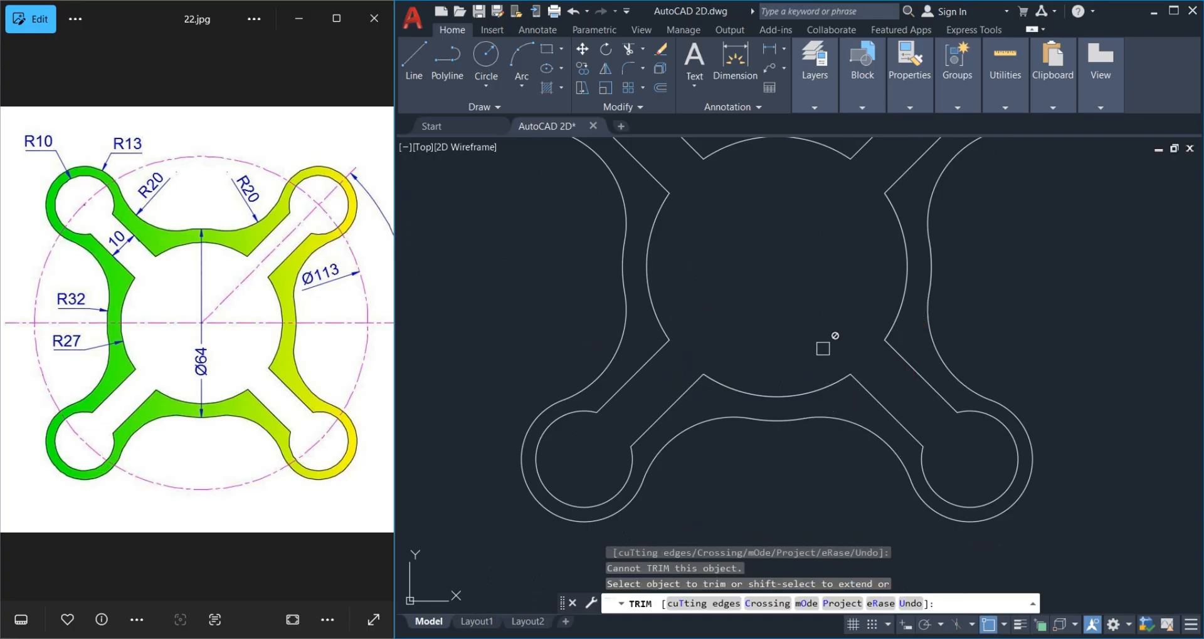
key("Escape")
scroll(825, 337, "down", 2)
middle_click_drag(796, 304, 735, 353)
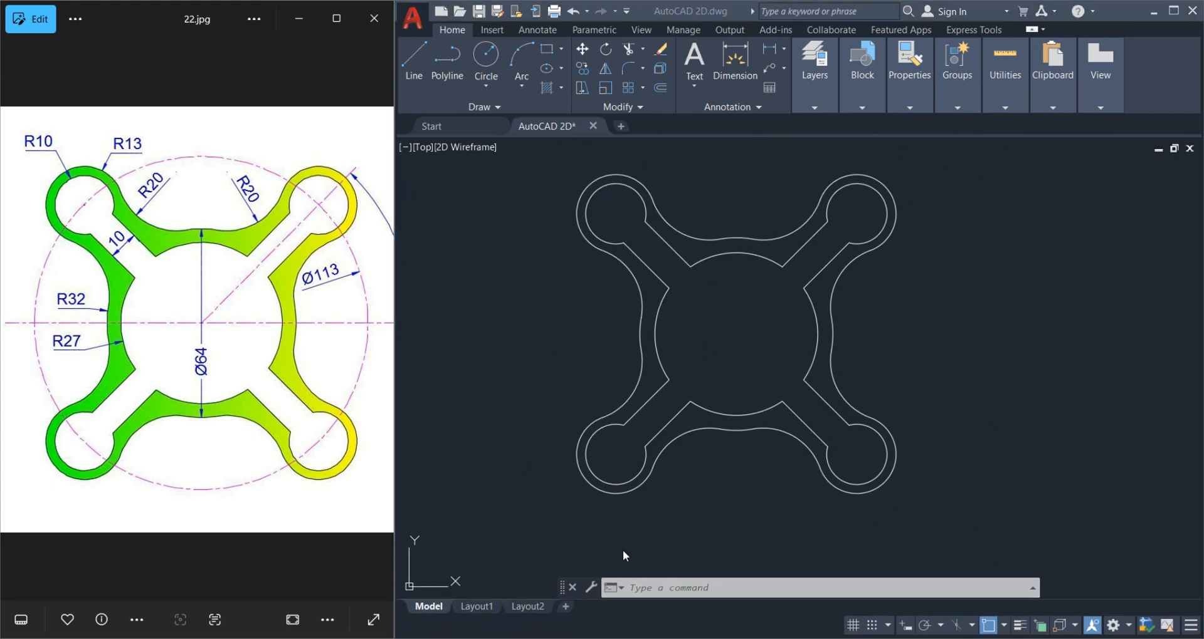
Fill the plate area between the inner and outer outlines with a GR_LINEAR gradient hatch.
left_click(774, 339)
middle_click_drag(734, 360, 711, 379)
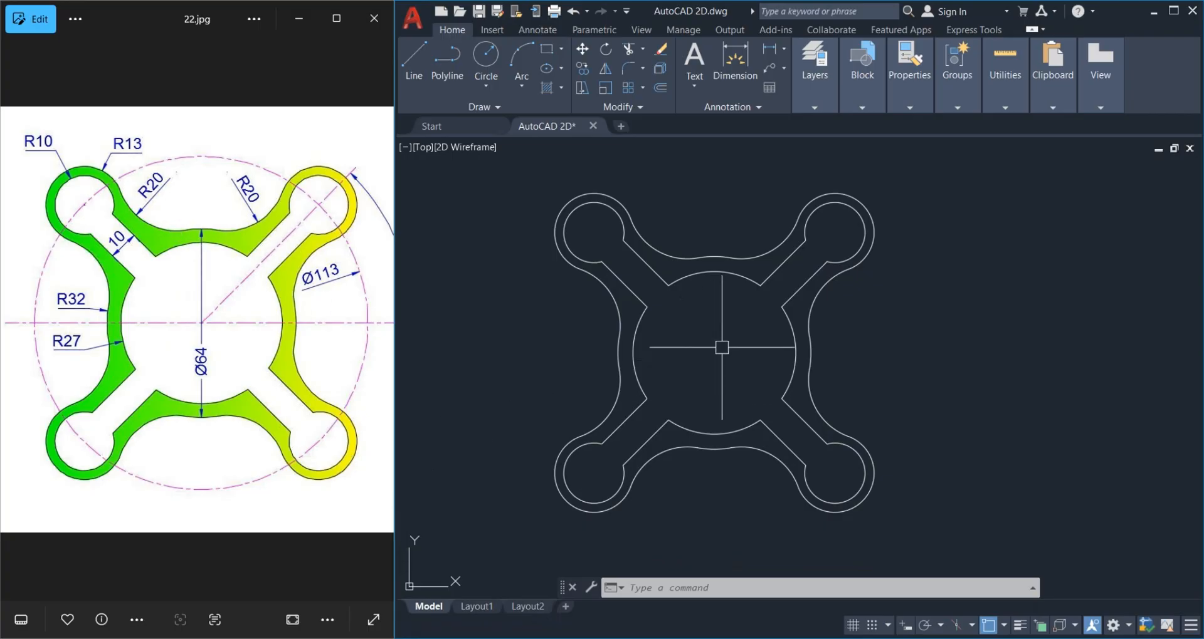
middle_click_drag(722, 341, 696, 346)
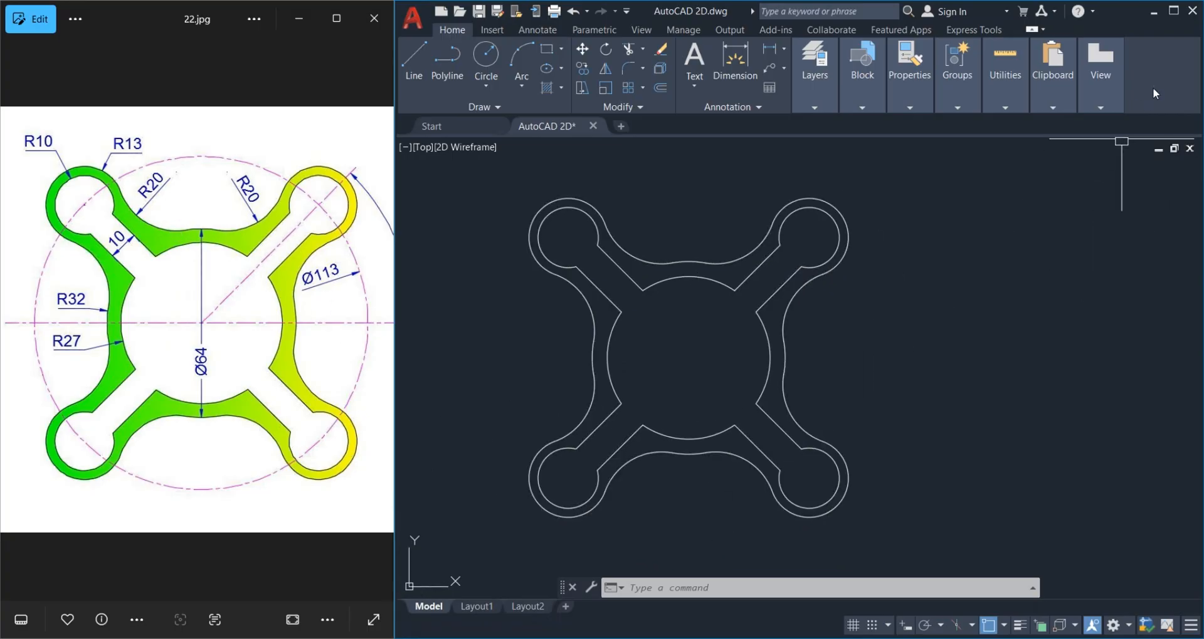
left_click(1173, 11)
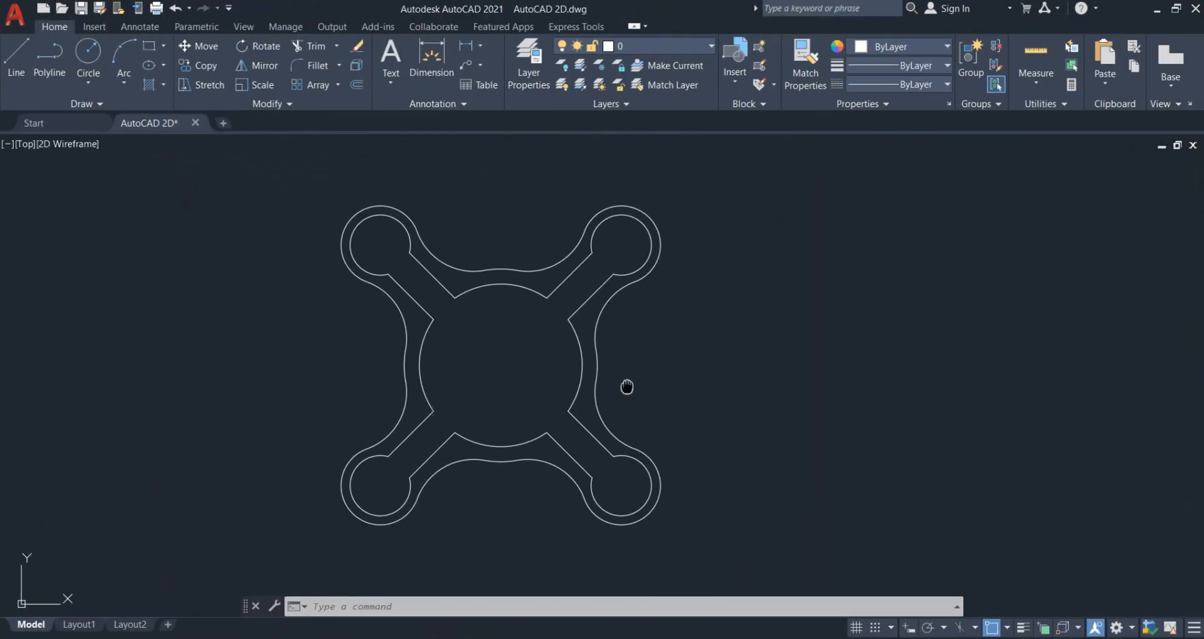
type("h")
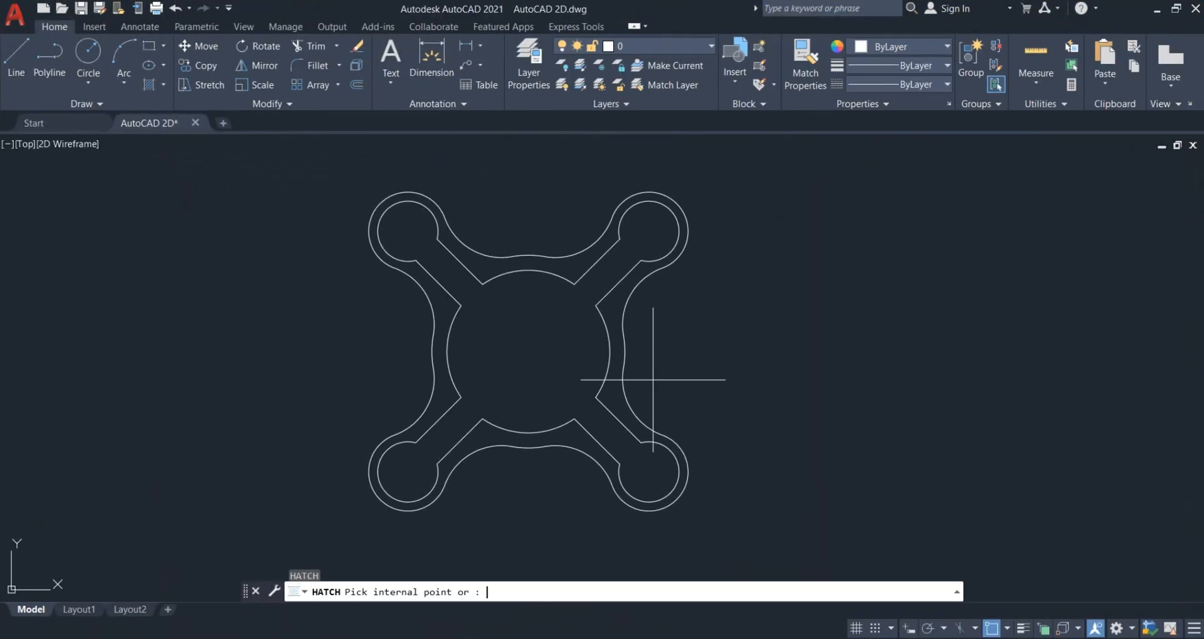
left_click(355, 89)
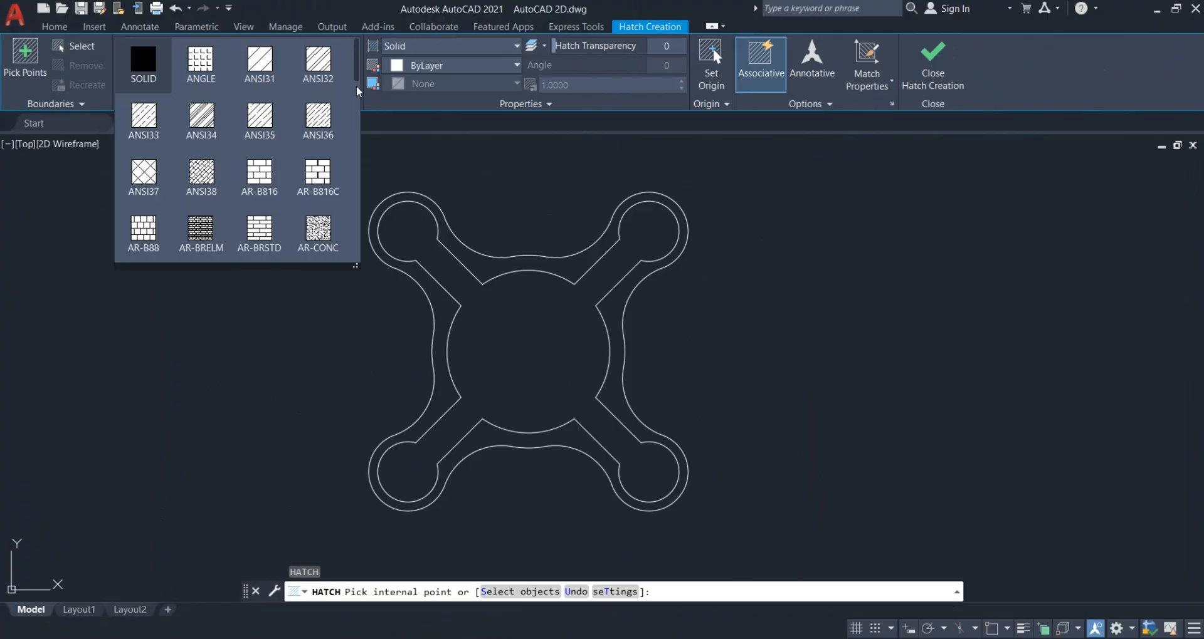
scroll(293, 143, "down", 6)
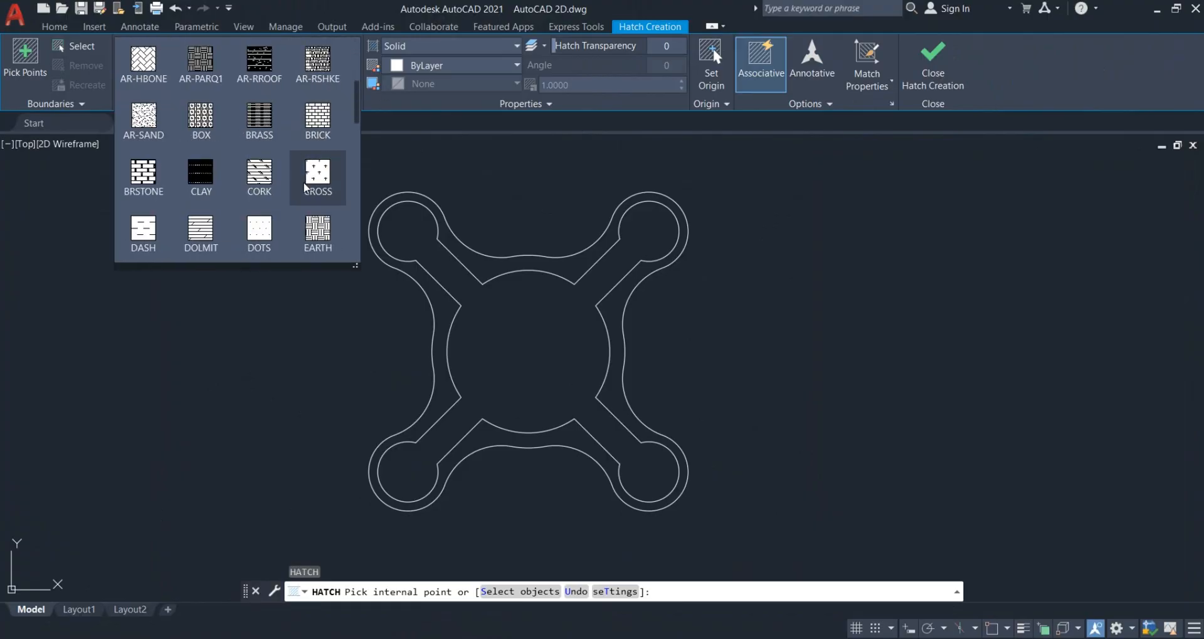
scroll(254, 201, "down", 1)
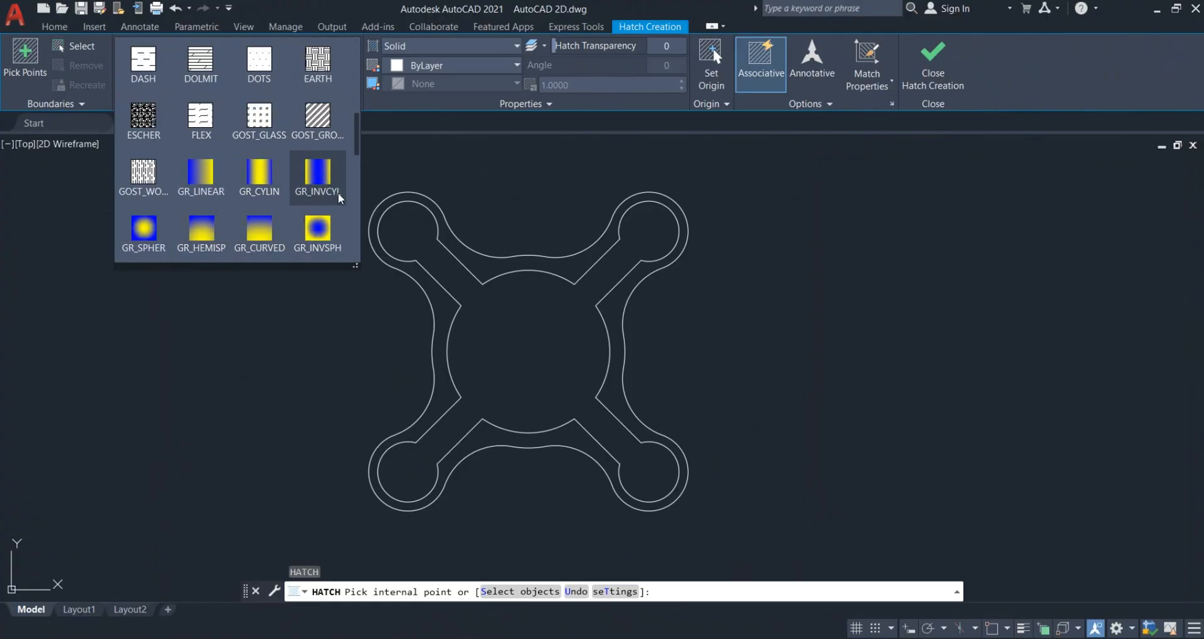
left_click(201, 177)
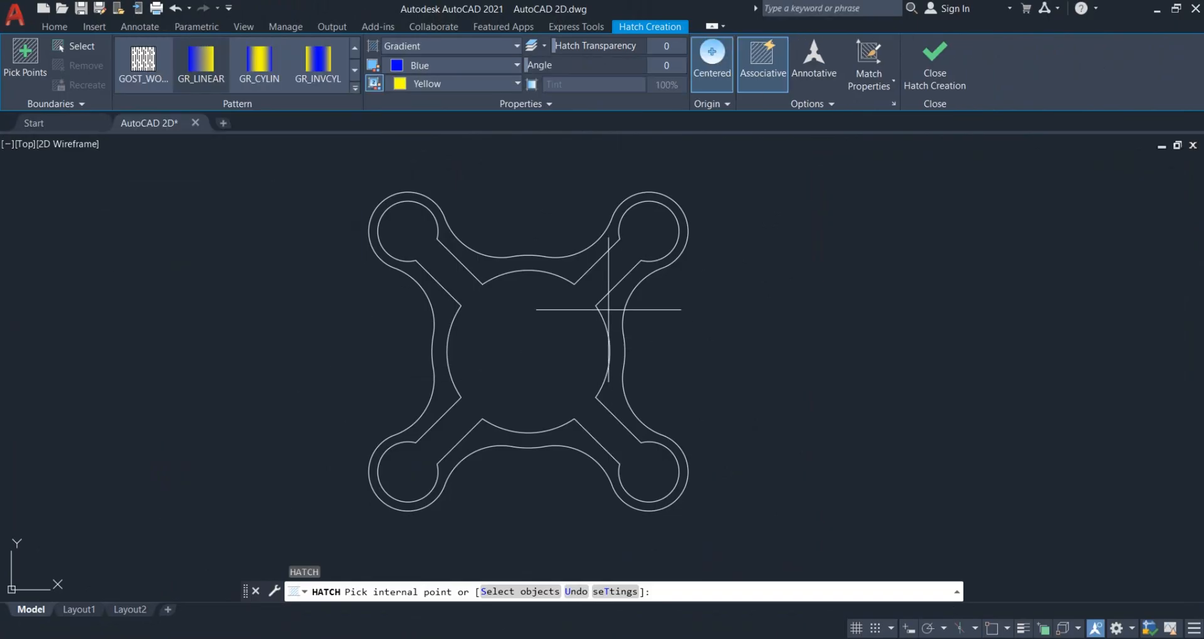
left_click(608, 309)
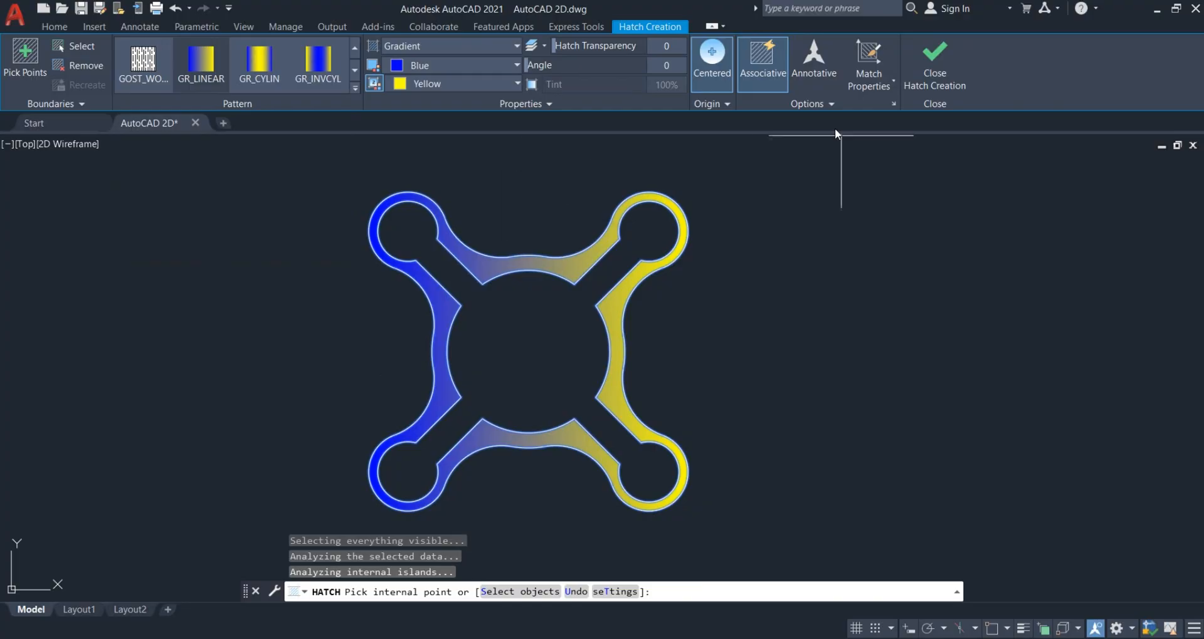
left_click_drag(660, 6, 1203, 108)
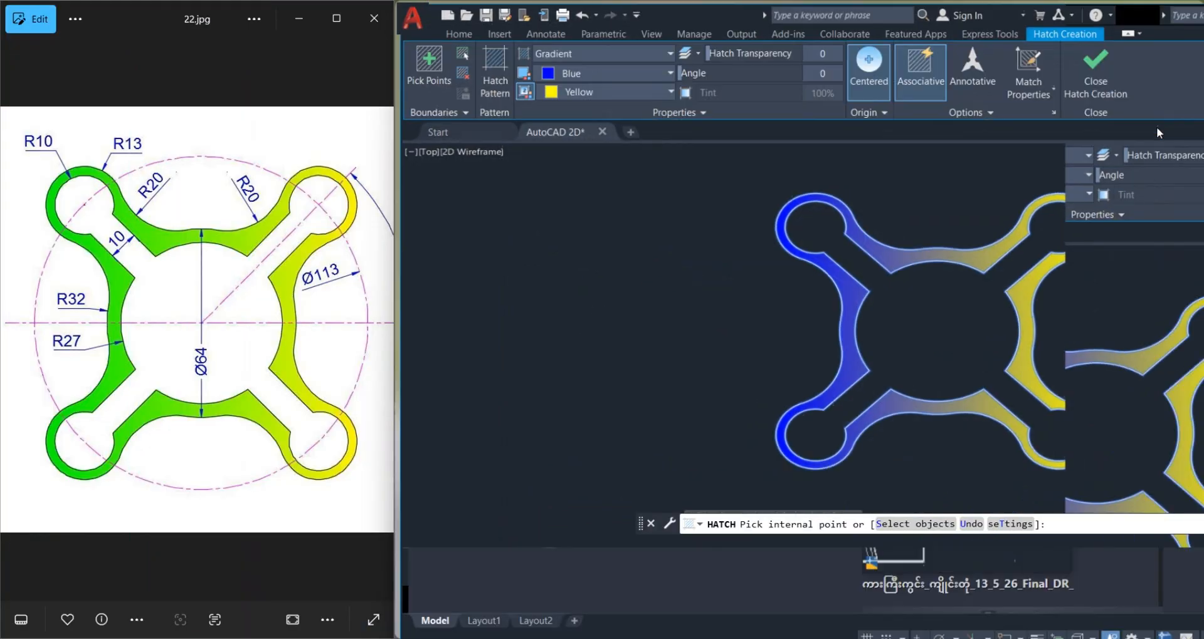
key("Escape")
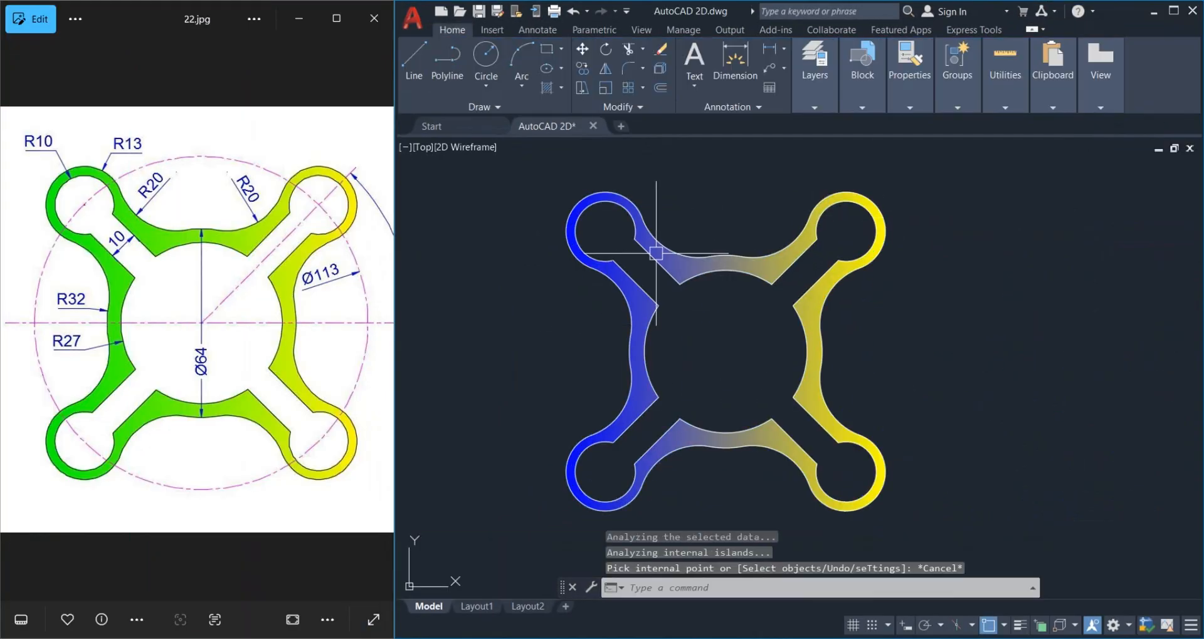
Set the first colour of the plate's gradient hatch to green and place the drawing window beside the reference image again.
left_click(1169, 11)
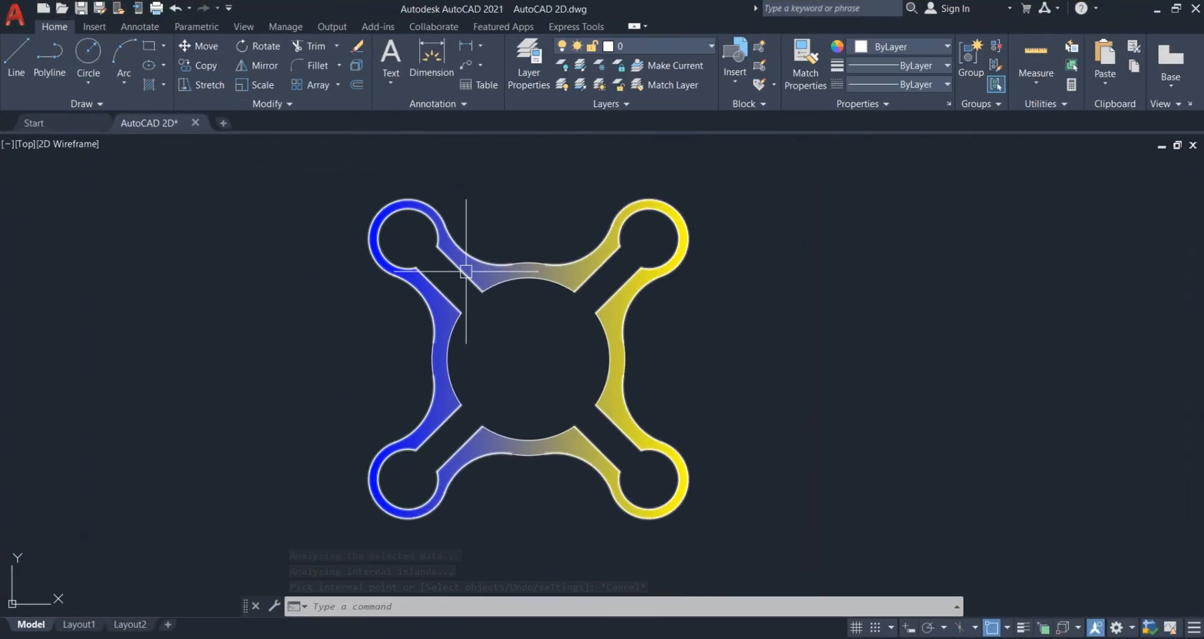
left_click(465, 272)
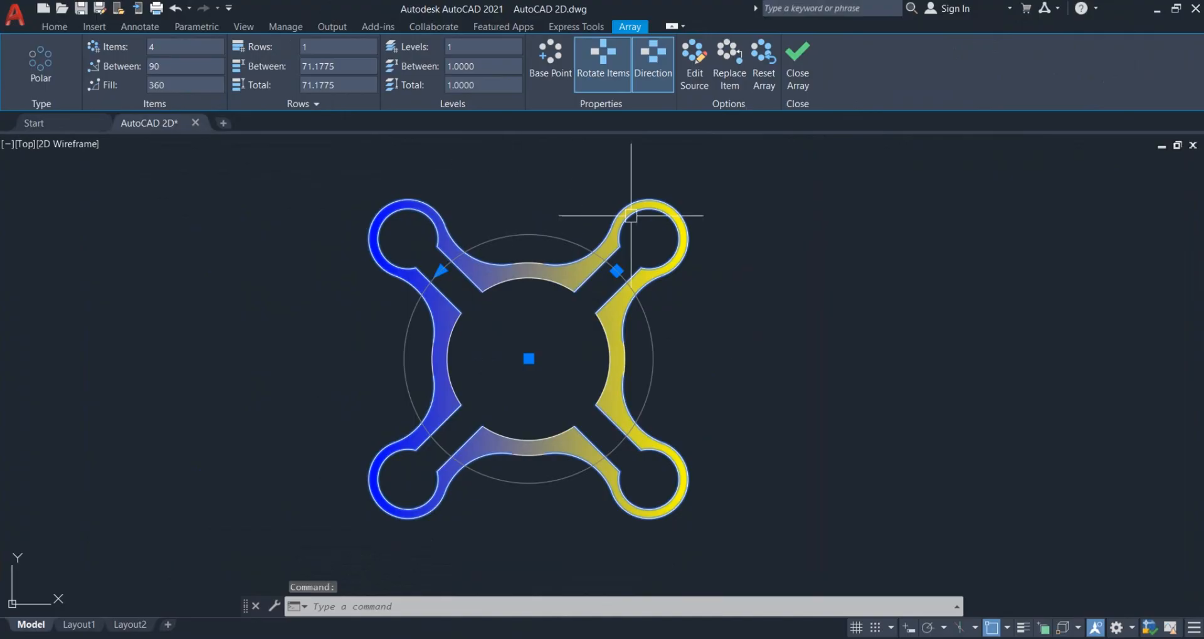
key("Escape")
scroll(627, 352, "up", 4)
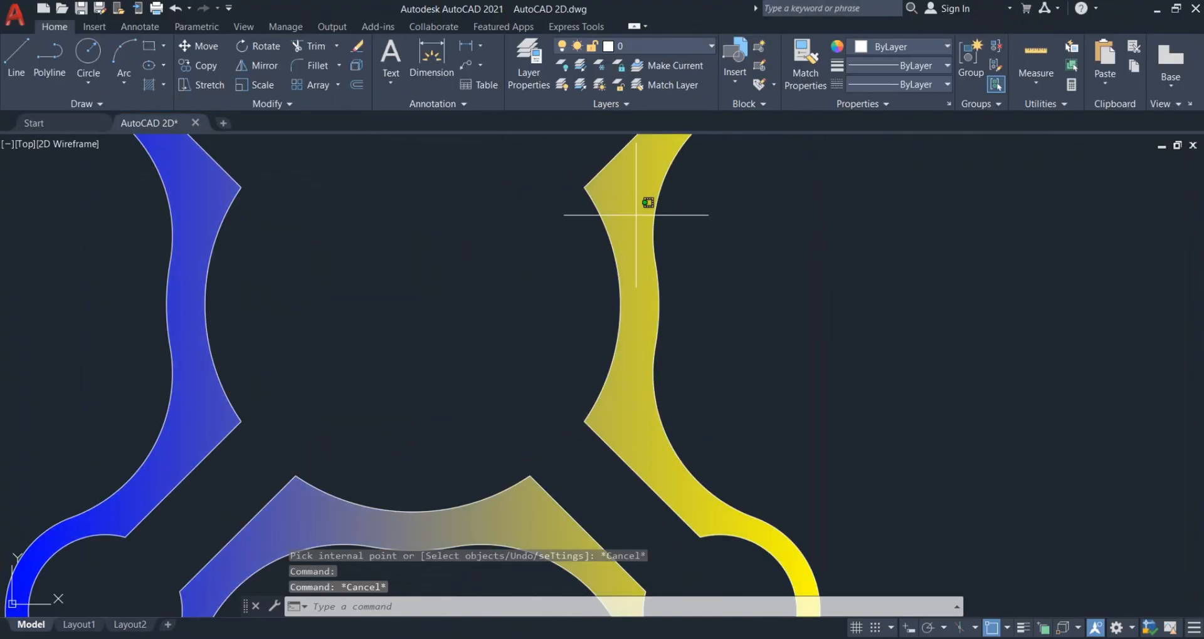
left_click(630, 188)
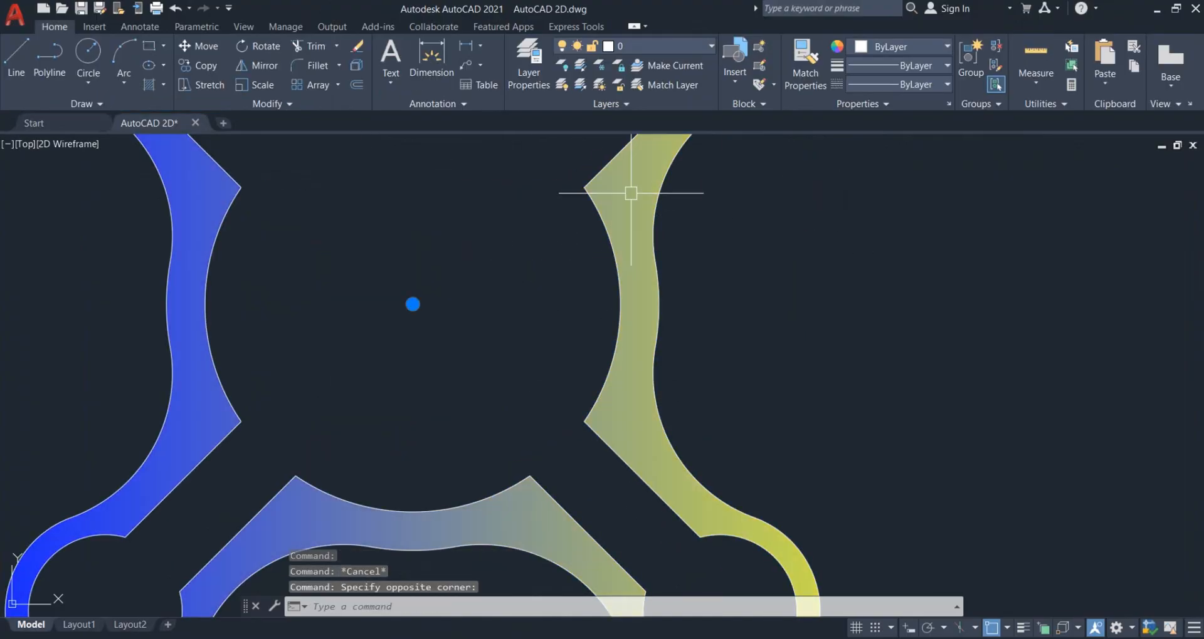
left_click(515, 65)
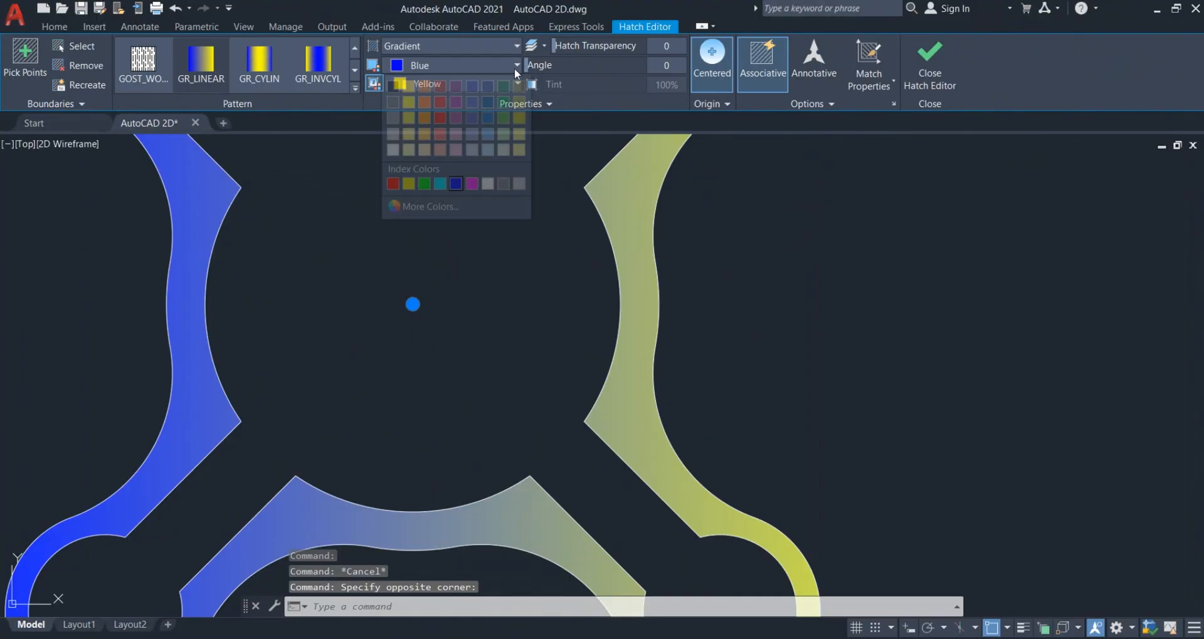
left_click(424, 183)
left_click(930, 62)
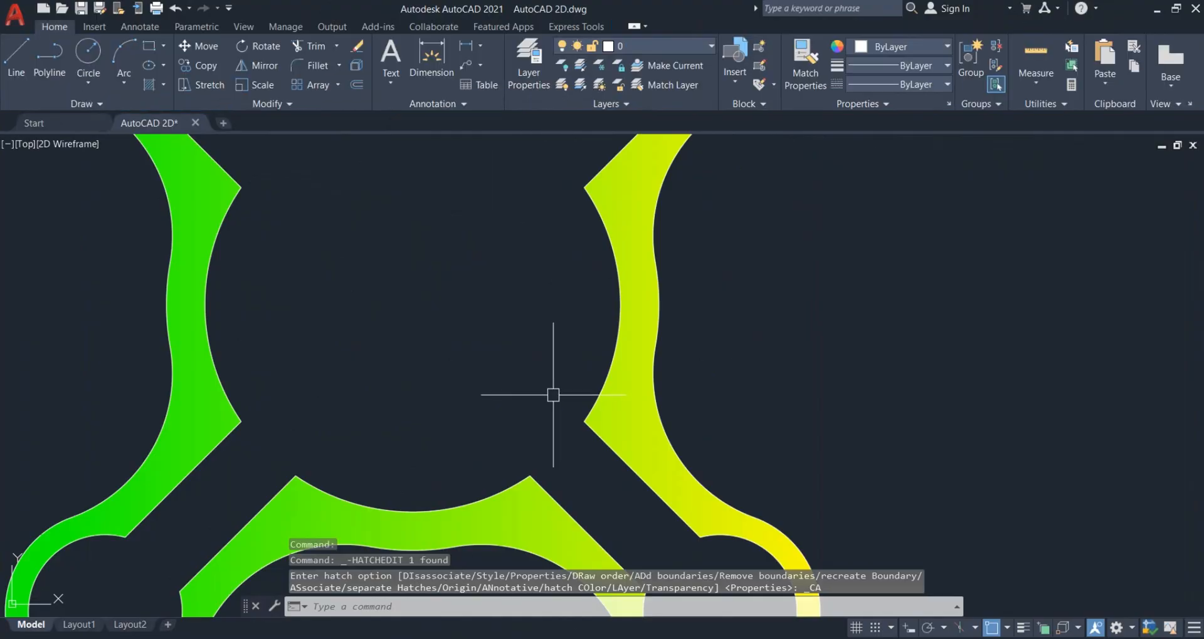
scroll(553, 395, "down", 5)
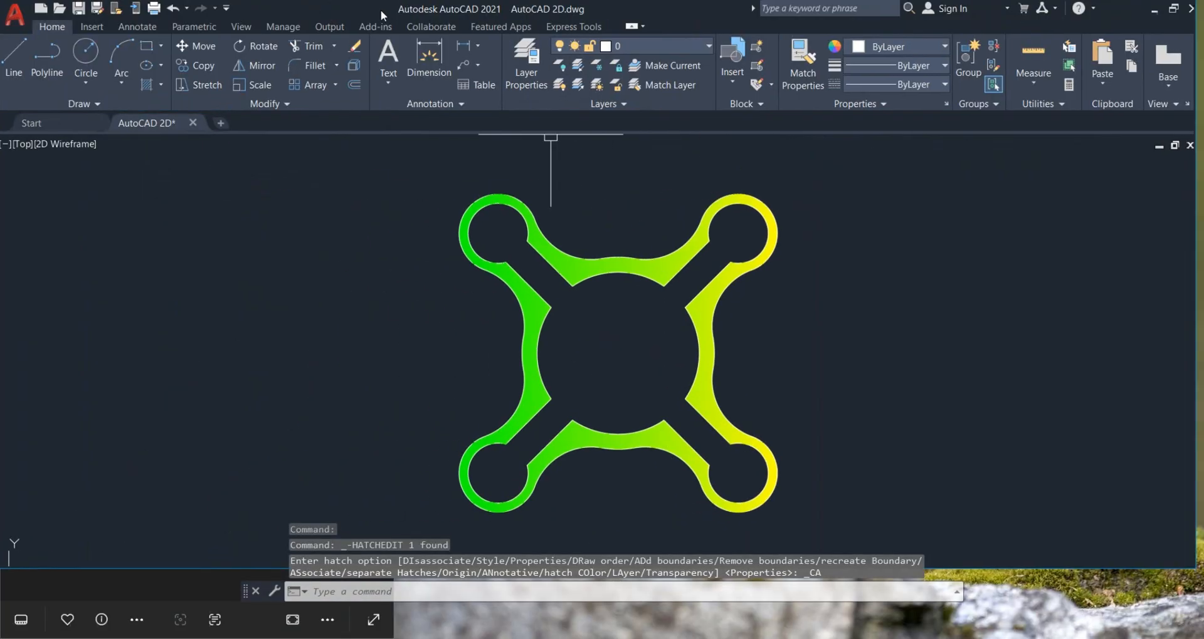
left_click_drag(381, 9, 1200, 103)
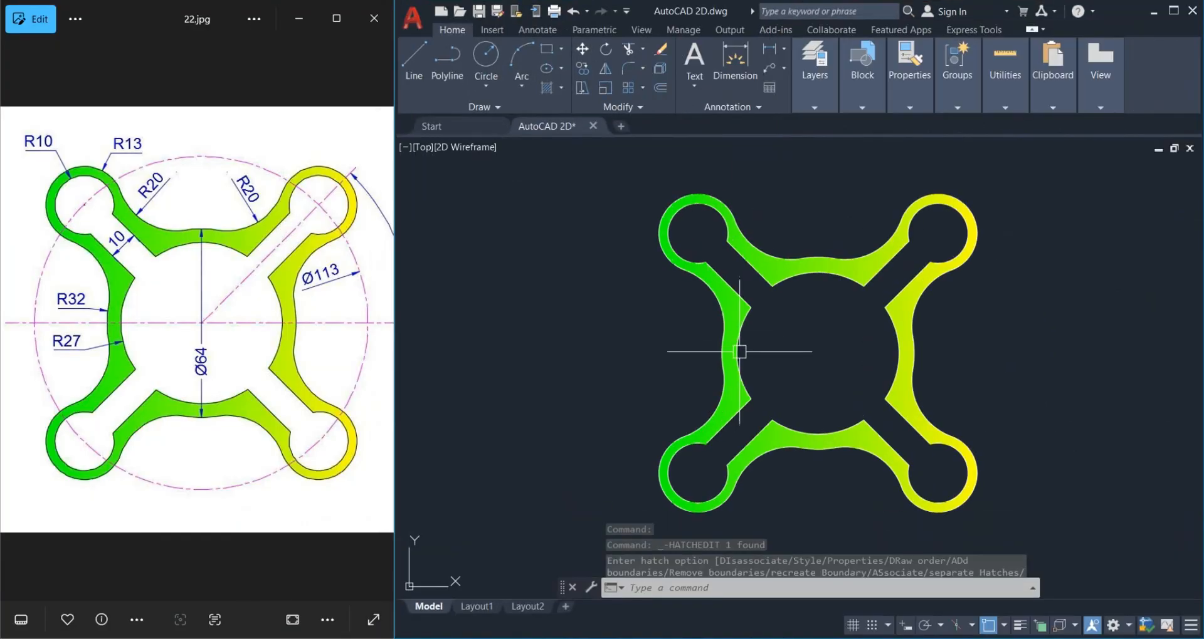
mouse_move(822, 343)
middle_mouse_down()
mouse_move(725, 329)
mouse_move(733, 353)
middle_mouse_up()
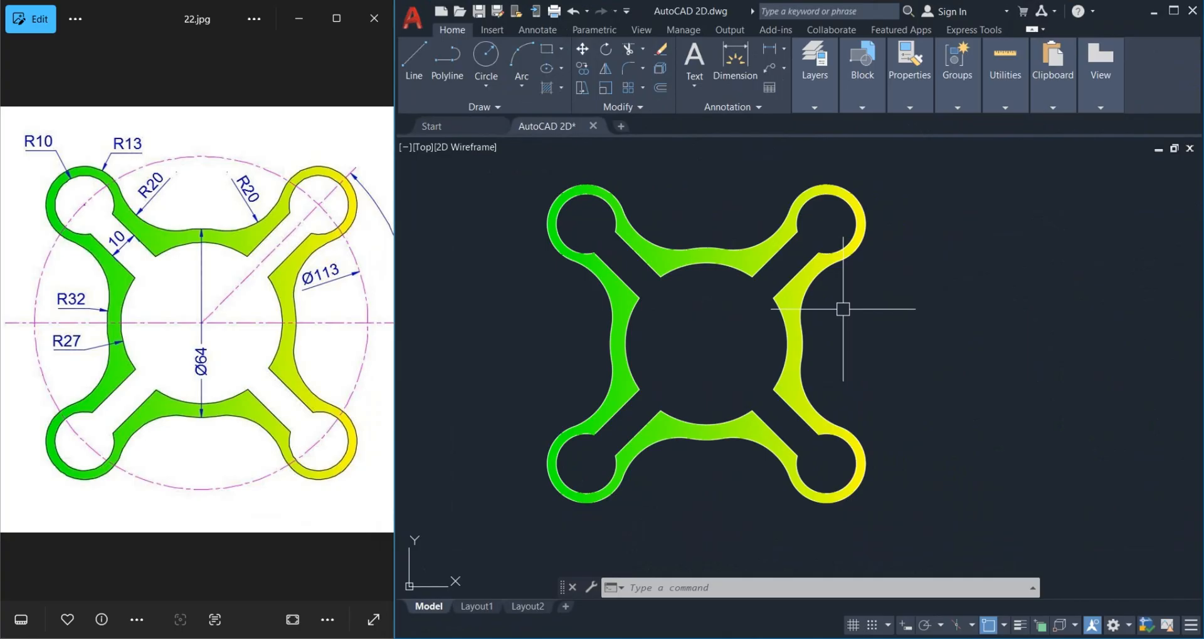